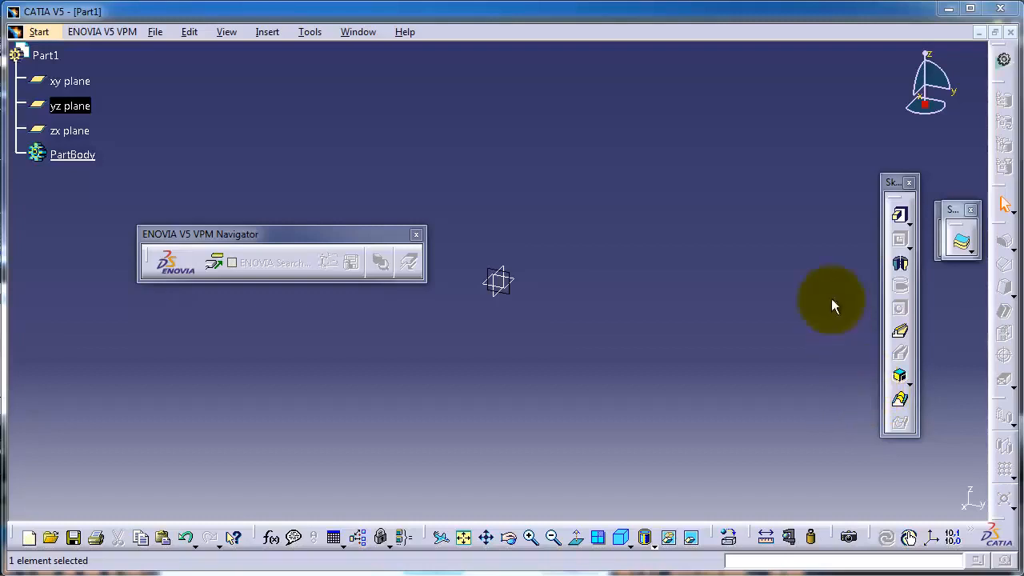
mouse_move(894, 190)
mouse_down()
mouse_move(906, 201)
mouse_move(952, 164)
mouse_up()
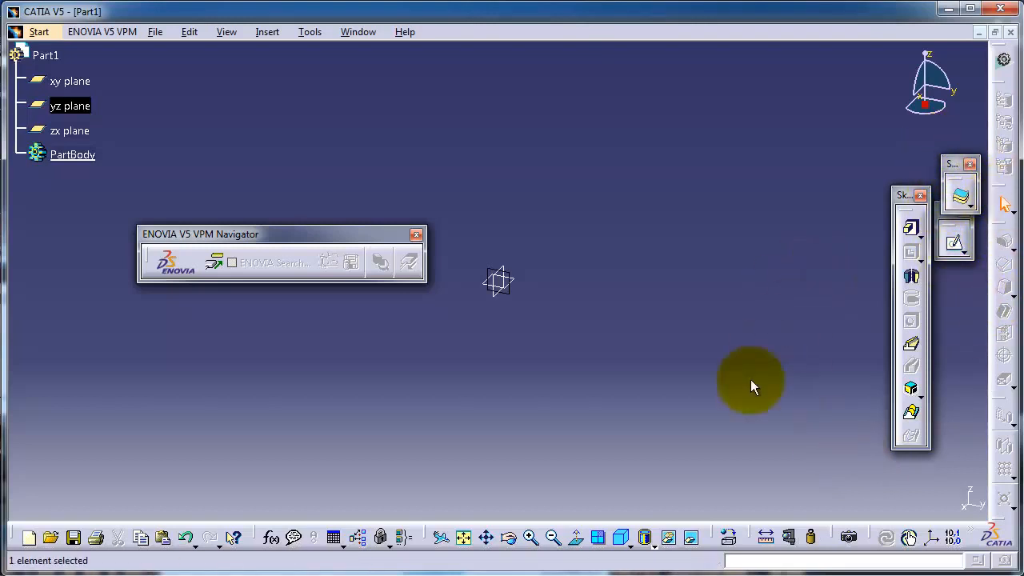
right_click(995, 516)
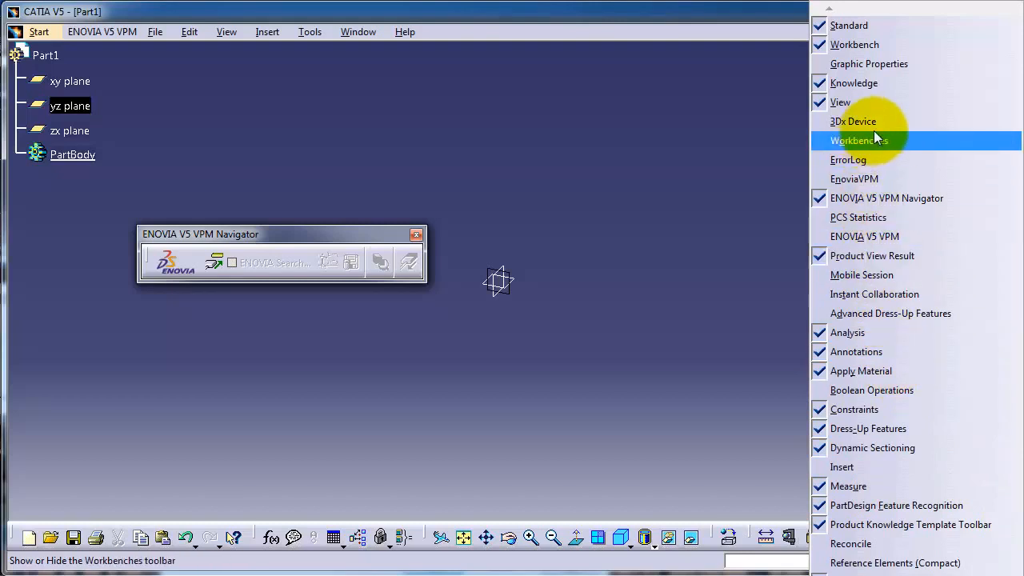
mouse_move(917, 575)
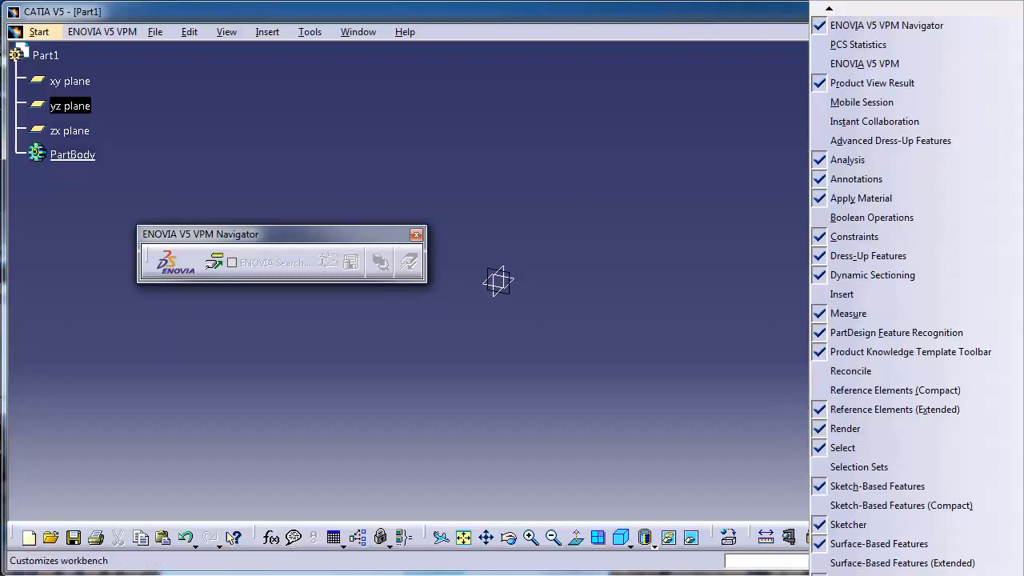
click(530, 13)
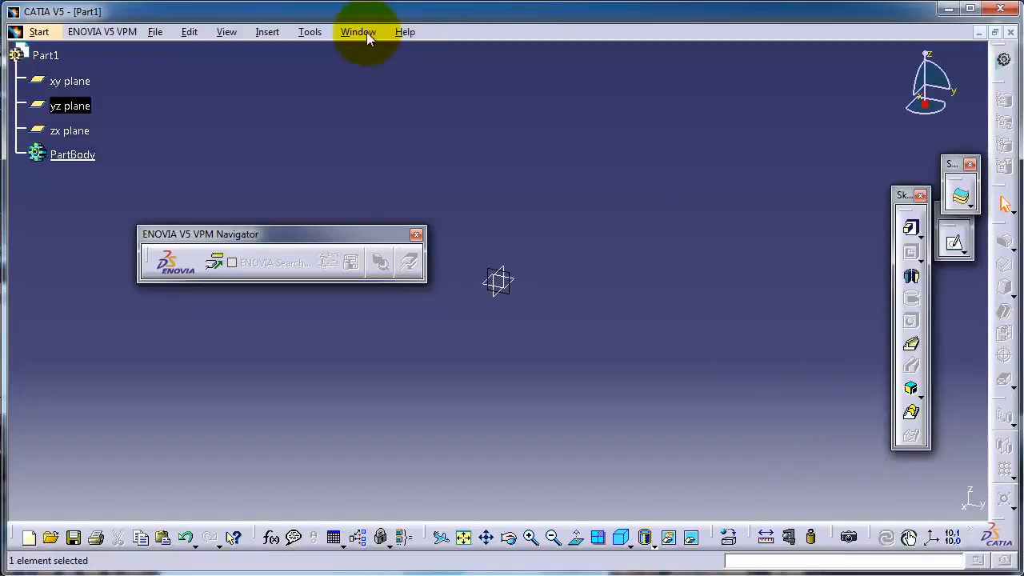
Restore the contents and positions of all toolbars through the Customize dialog.
click(308, 33)
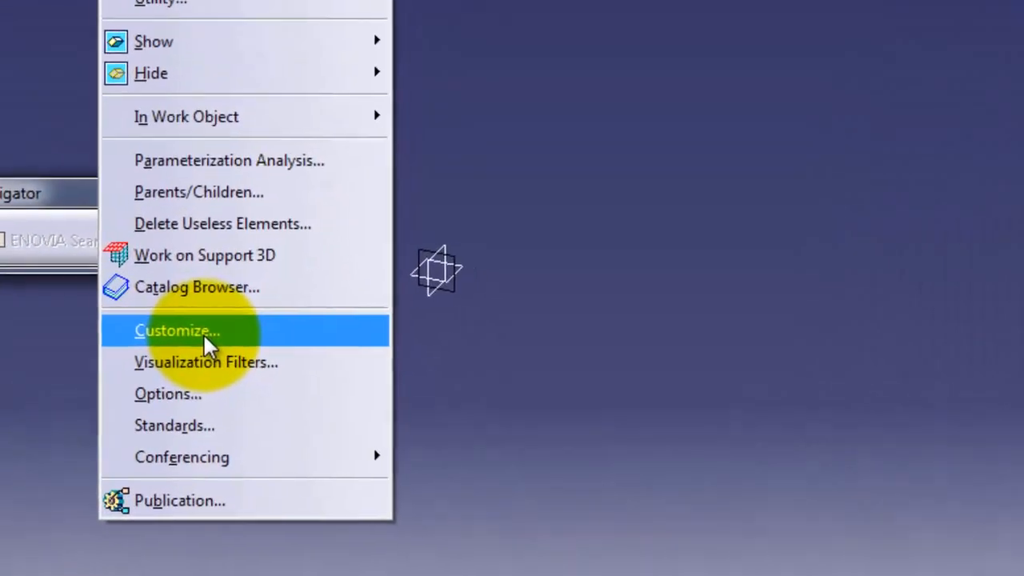
click(357, 320)
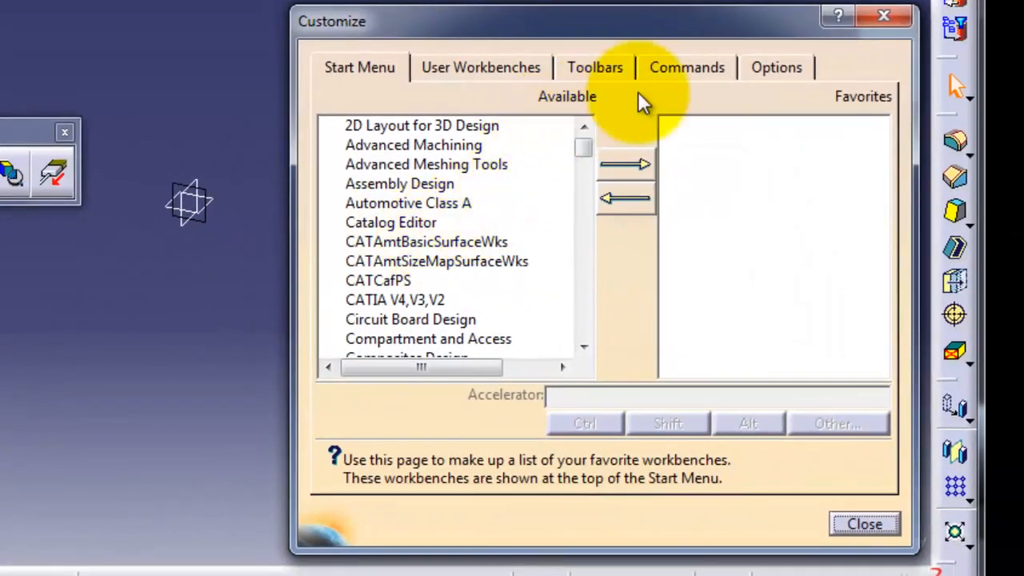
click(597, 70)
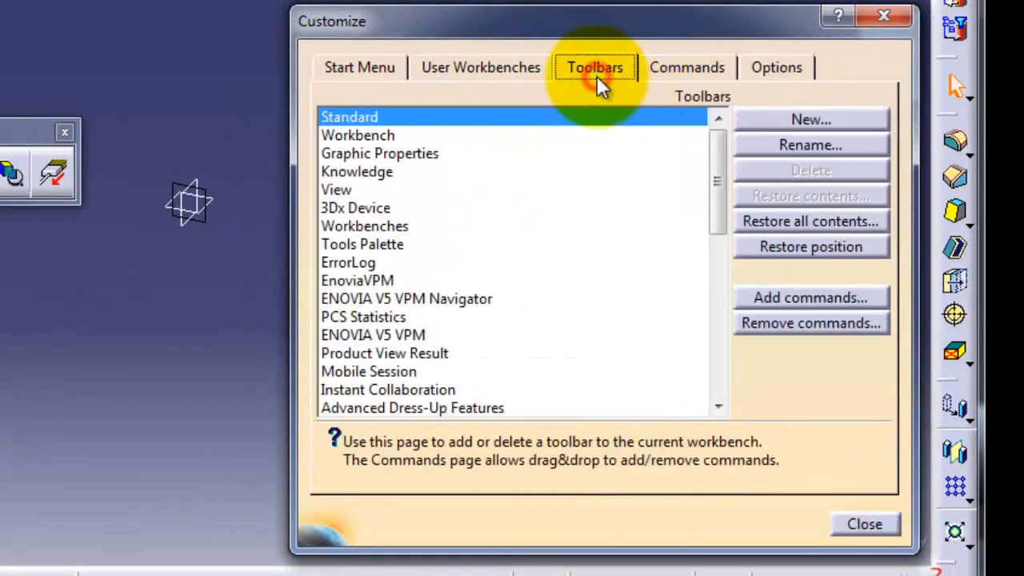
click(767, 222)
click(192, 284)
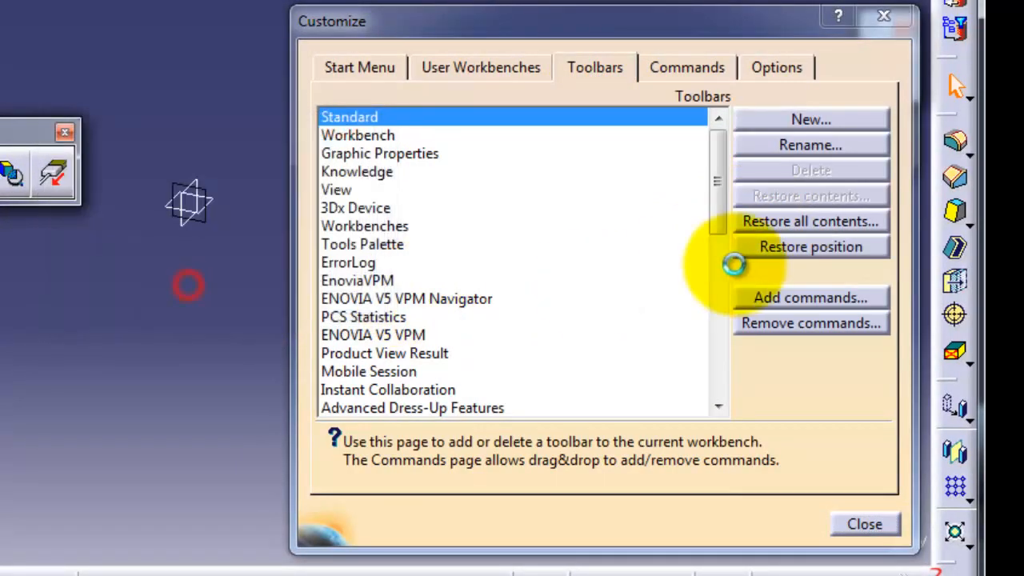
click(808, 253)
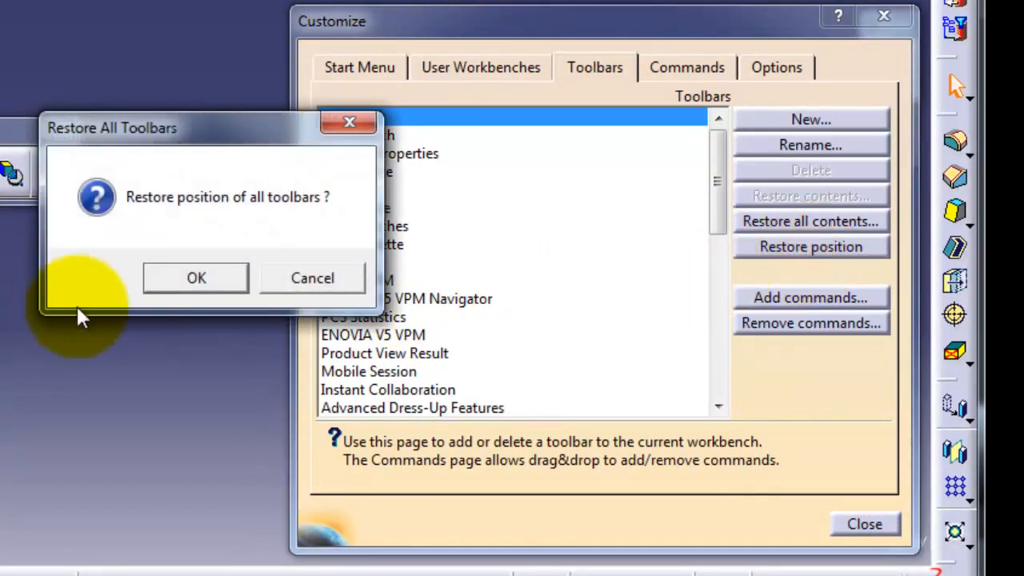
click(196, 281)
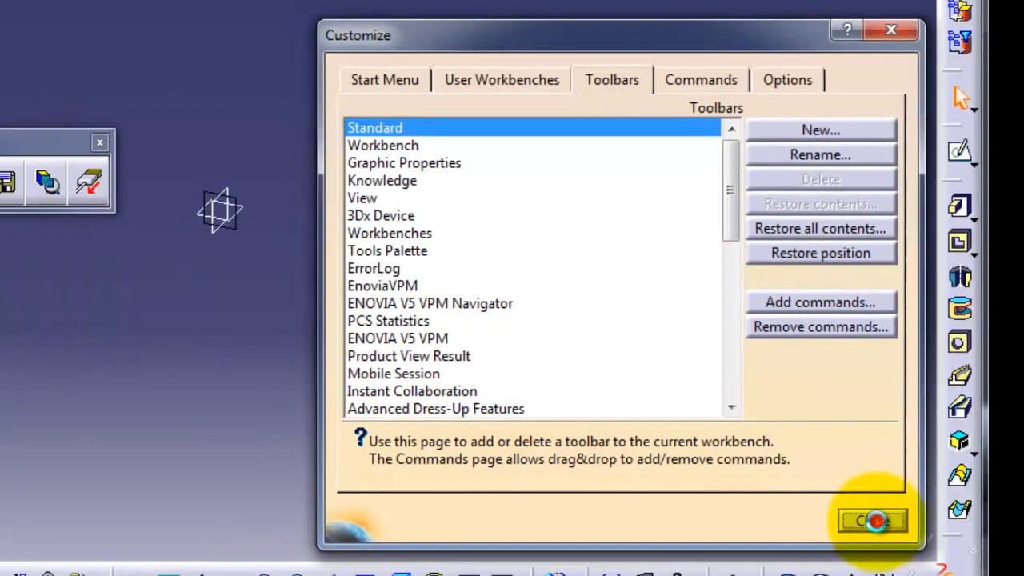
click(875, 521)
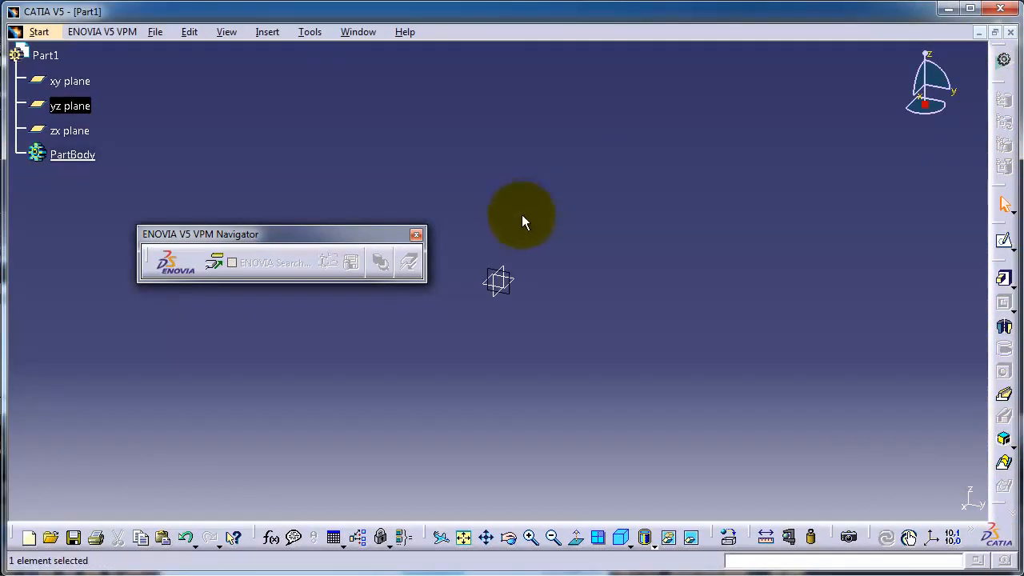
Start a sketch on the xy plane and draw a rectangle from the origin up into the positive quadrant.
click(70, 83)
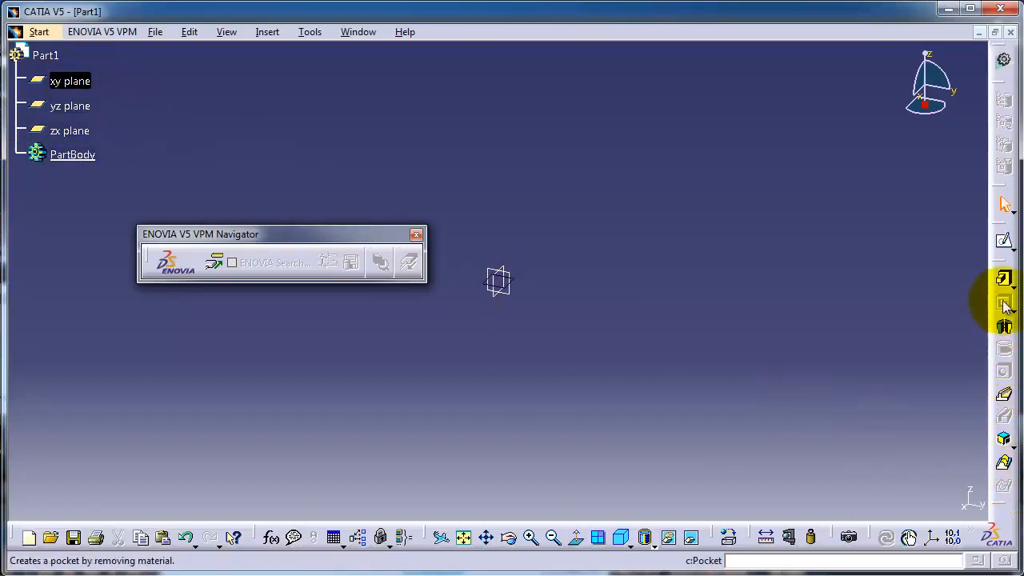
click(1004, 244)
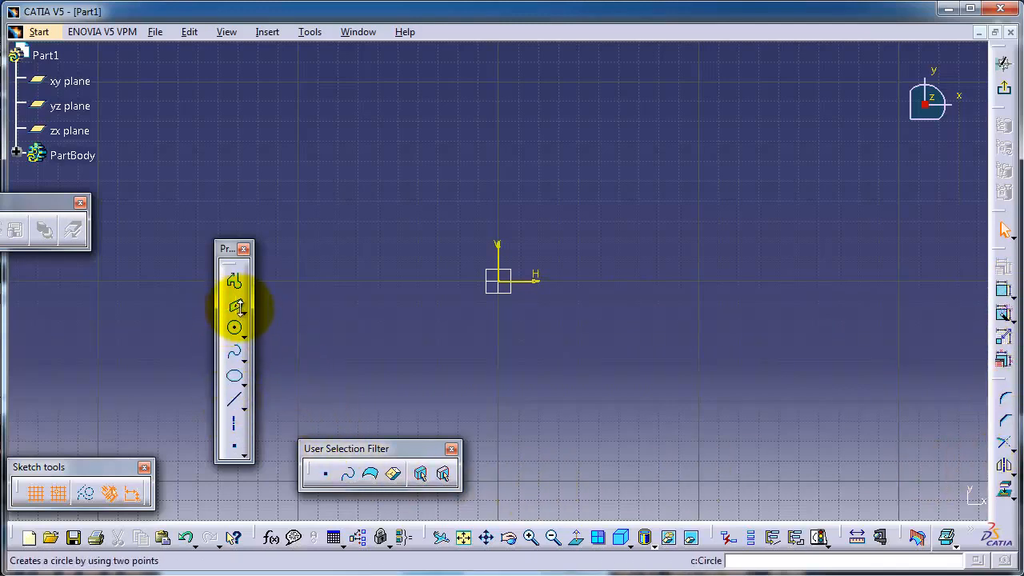
click(244, 312)
click(263, 322)
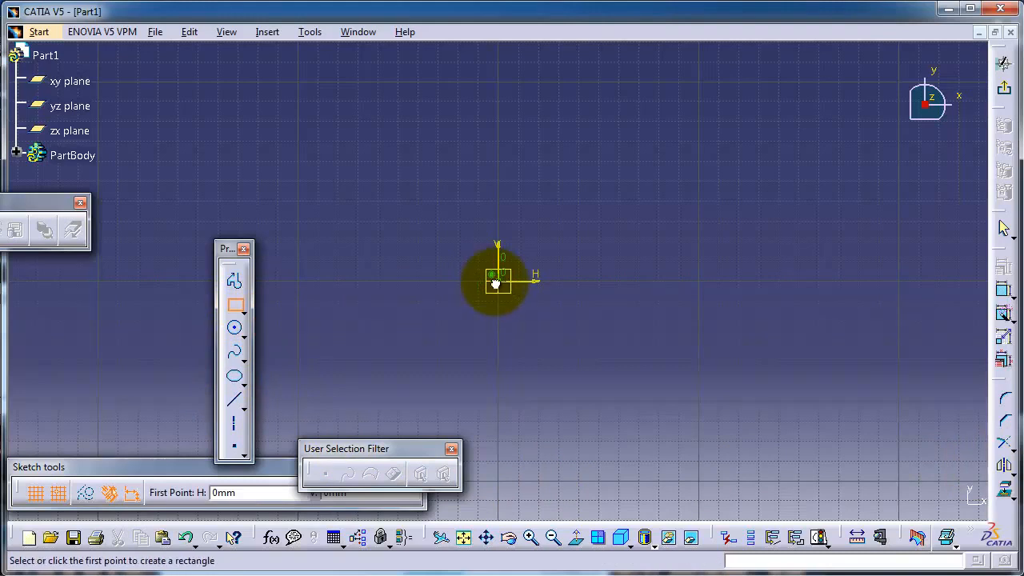
click(496, 284)
click(720, 142)
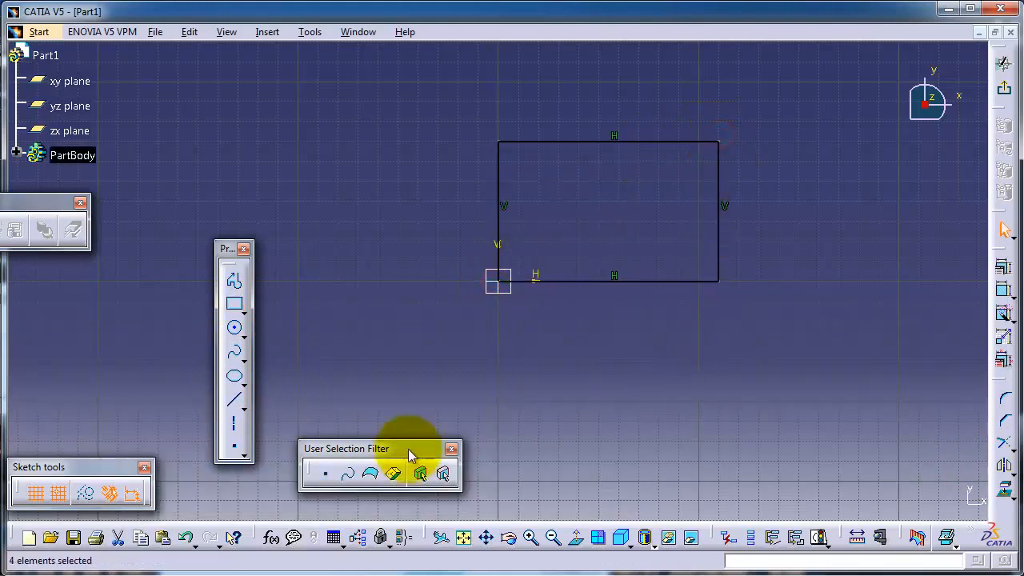
Draw a circle above and to the left of the rectangle, centred at about H -80 mm.
click(234, 327)
click(339, 122)
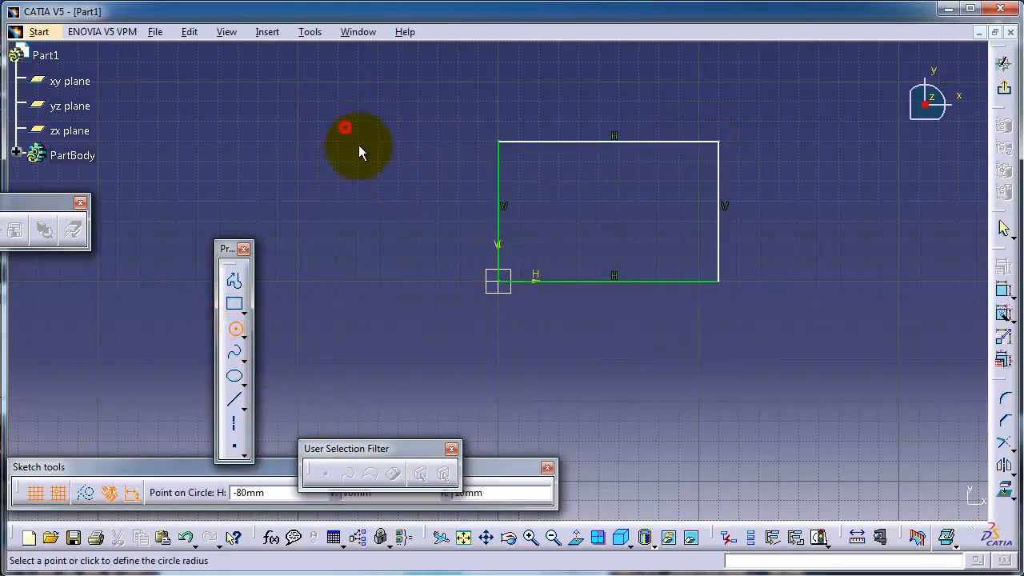
click(401, 186)
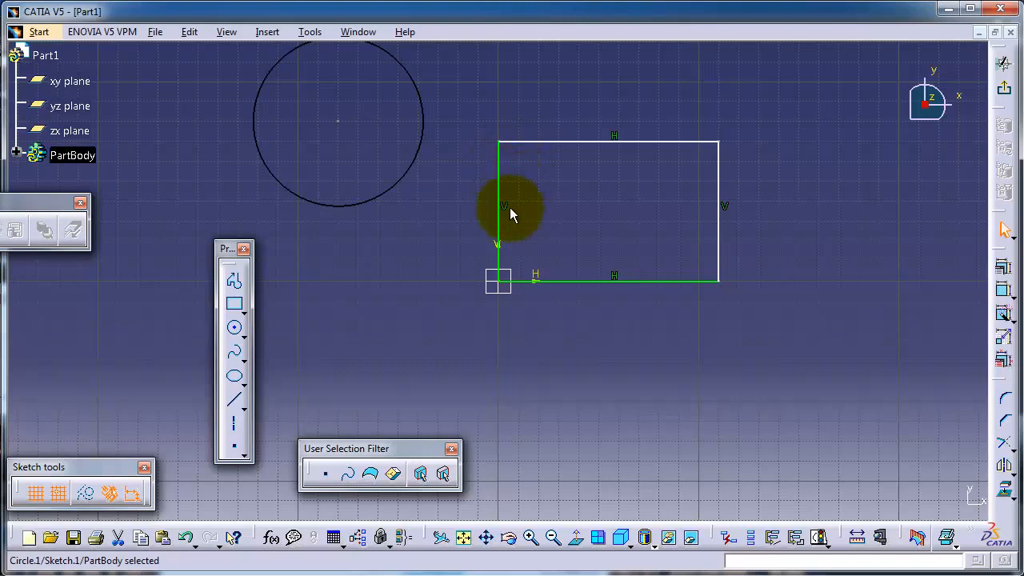
Apply a Contact Constraint between the circle and the rectangle's left side, and move the circle's centre down beside the rectangle.
click(1012, 319)
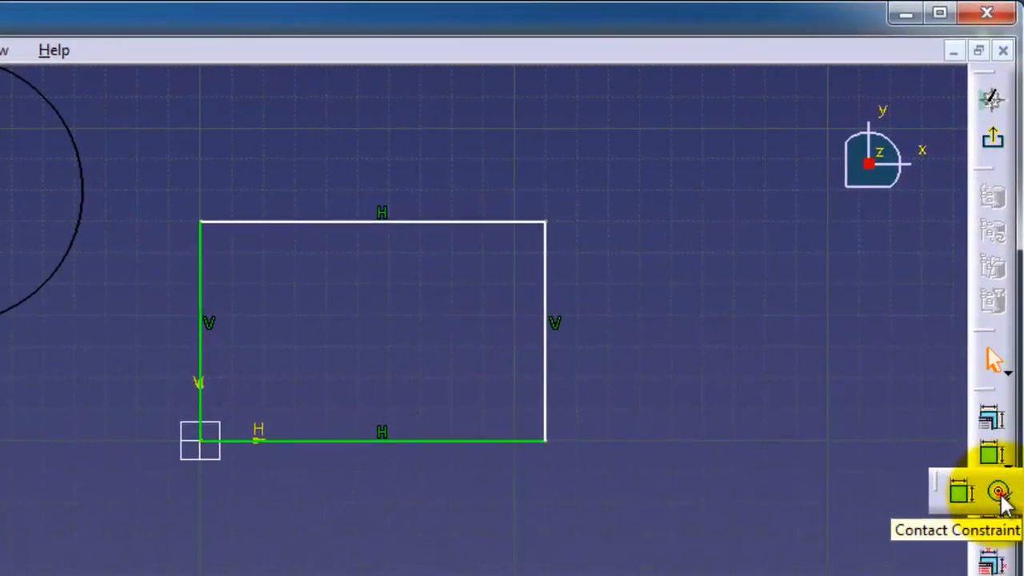
click(999, 492)
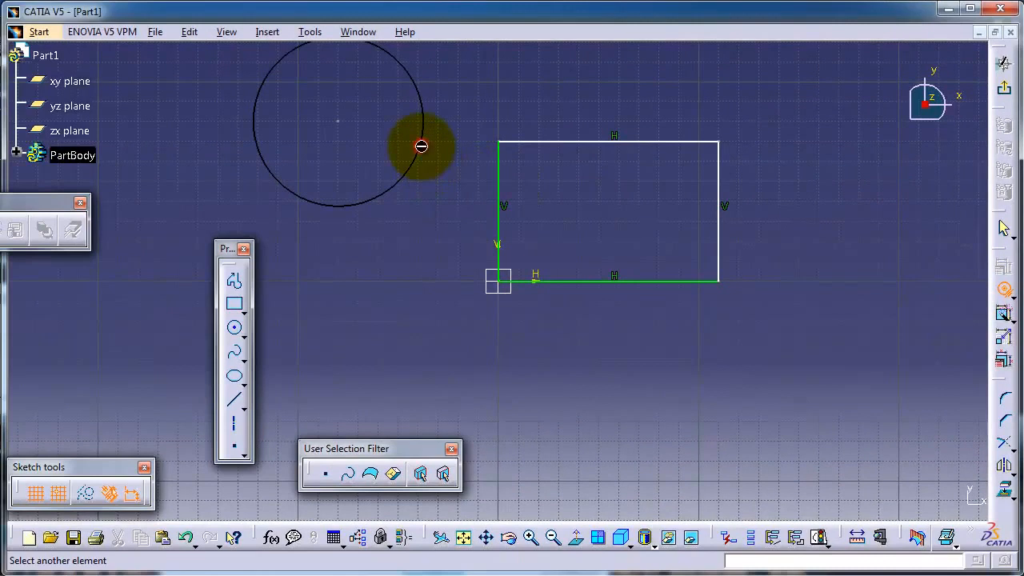
click(499, 197)
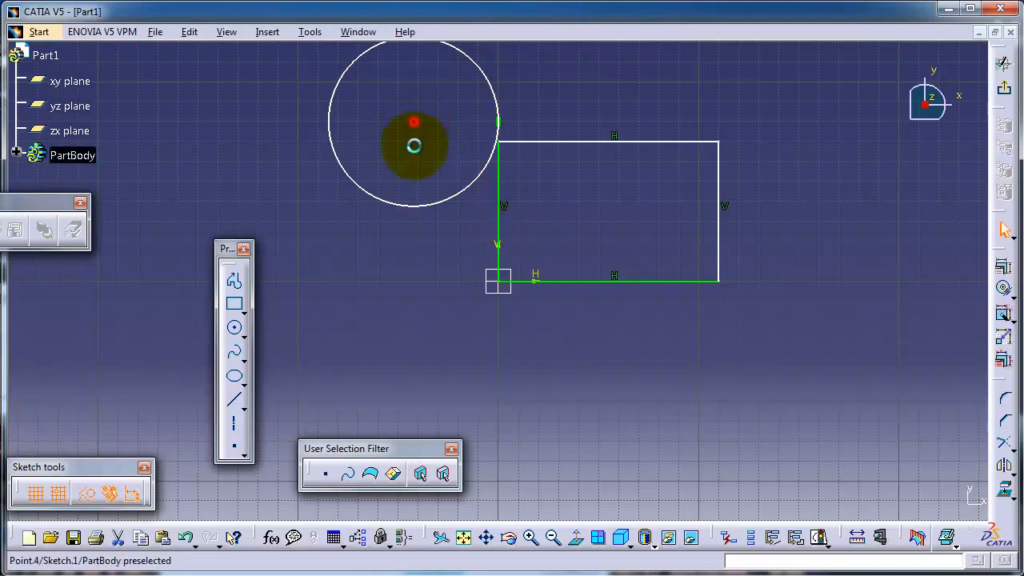
drag(412, 122, 384, 212)
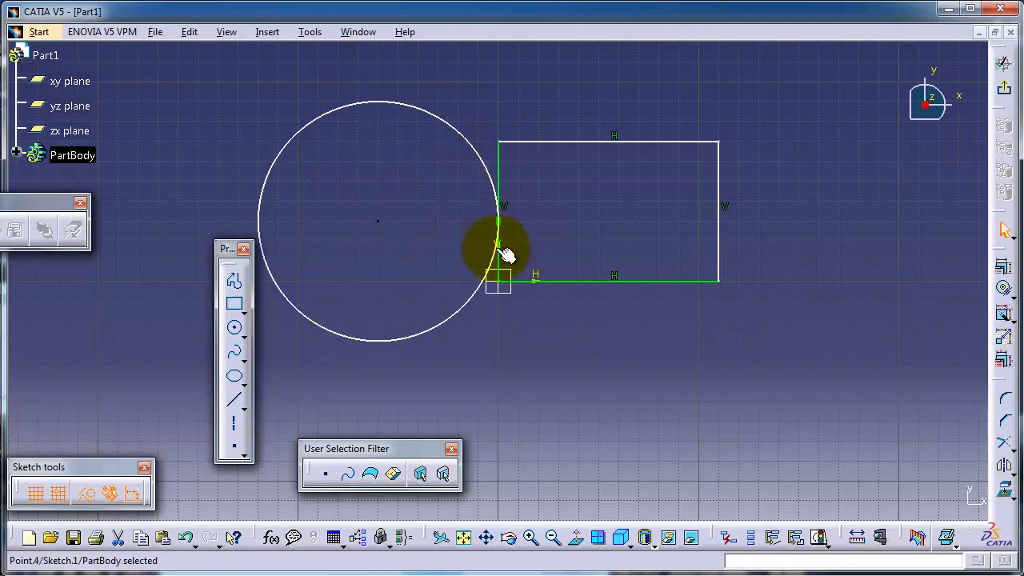
Draw a slanted line to the right of the rectangle, running downward to an end point at about H 200 mm.
mouse_move(605, 353)
middle_down()
mouse_move(574, 334)
mouse_move(466, 320)
mouse_move(512, 280)
middle_up()
click(234, 397)
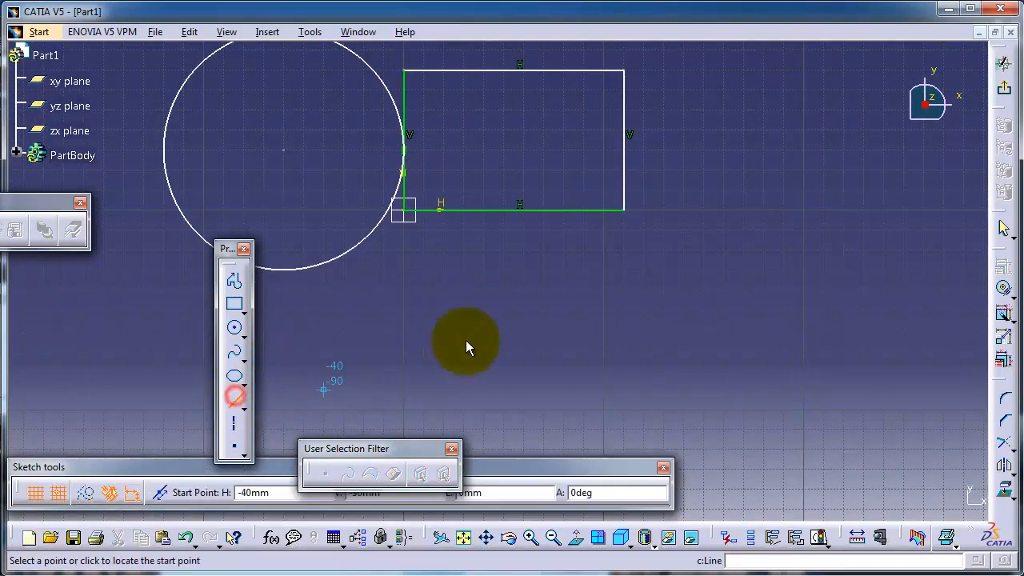
click(714, 192)
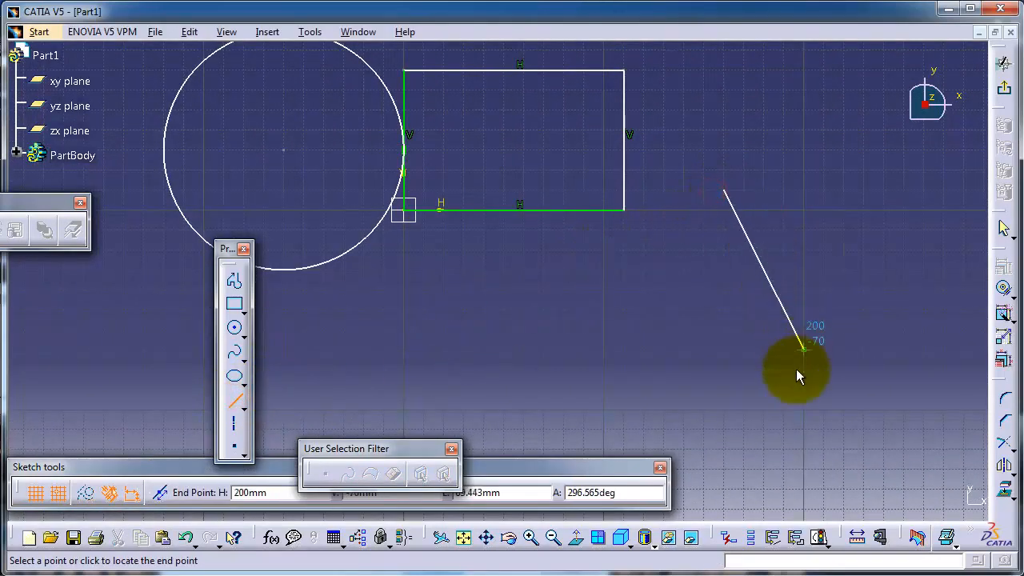
click(803, 388)
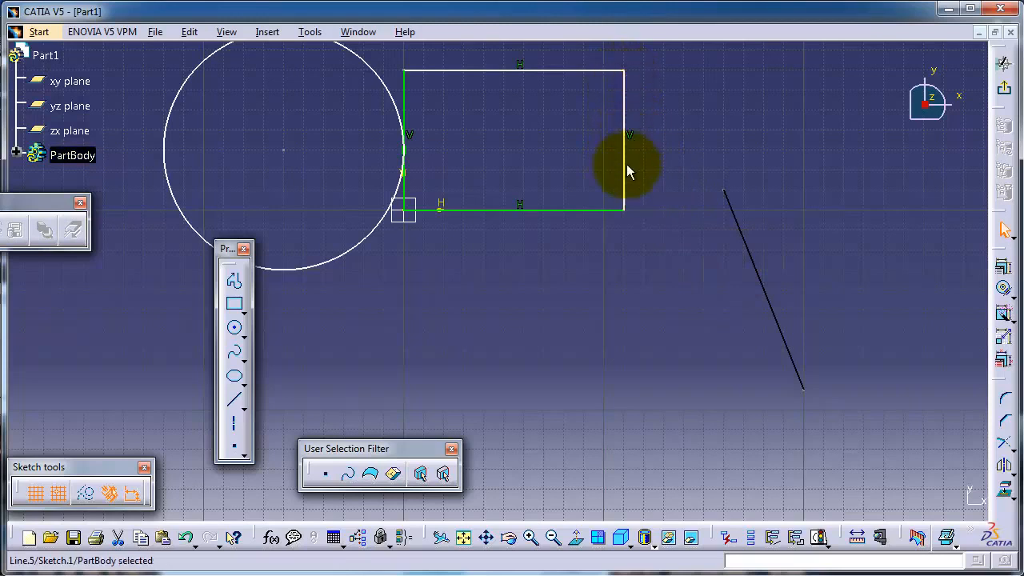
Apply a Contact Constraint between the slanted line and the rectangle's right side, and shift the line down and to the right.
click(1005, 291)
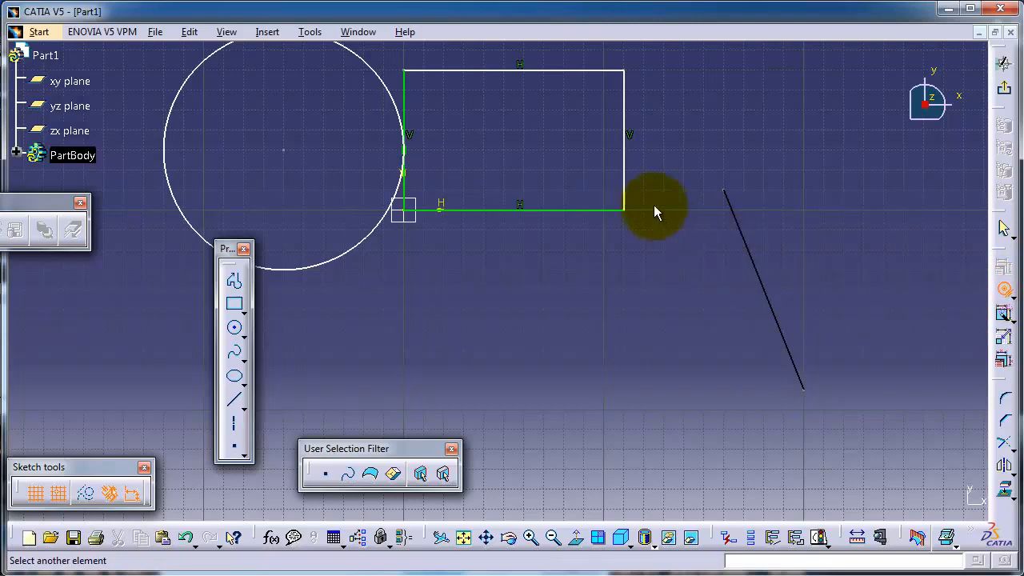
click(628, 180)
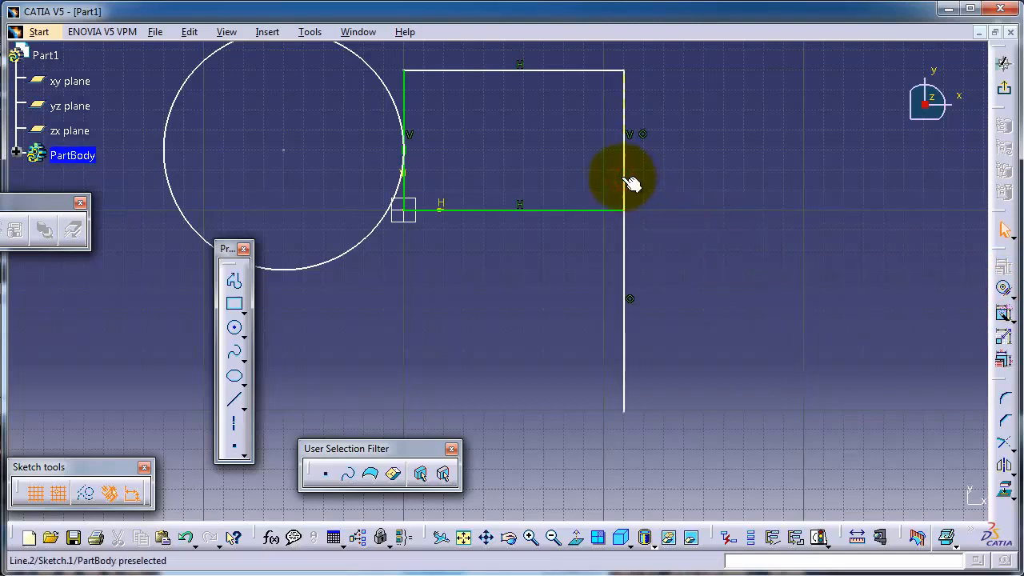
drag(634, 266, 669, 316)
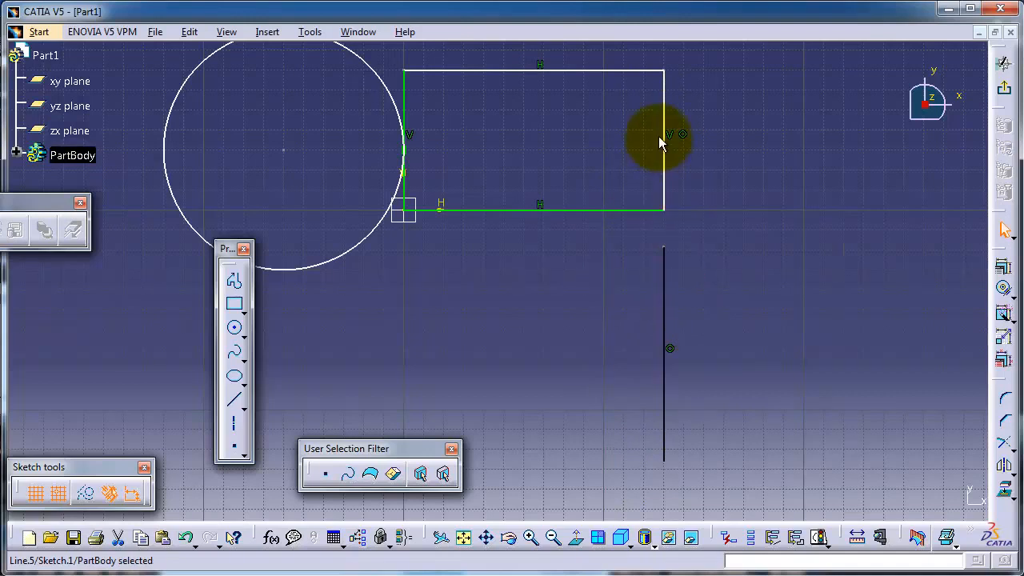
mouse_move(664, 293)
mouse_down()
mouse_move(670, 156)
mouse_move(668, 293)
mouse_up()
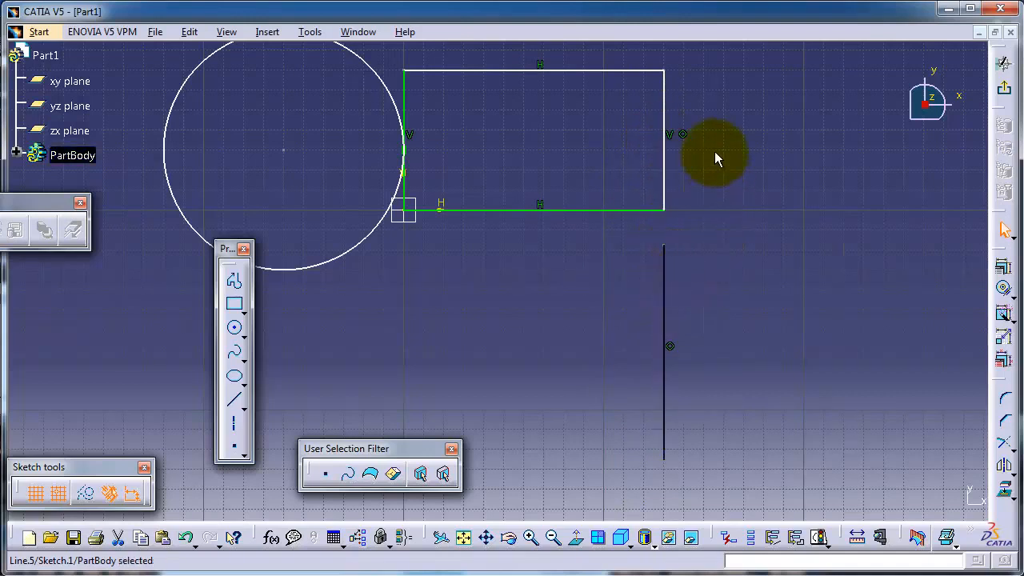
Draw a smaller circle below the large circle, to the lower left of the origin.
mouse_move(513, 370)
middle_down()
mouse_move(685, 272)
mouse_move(679, 232)
mouse_move(670, 233)
middle_up()
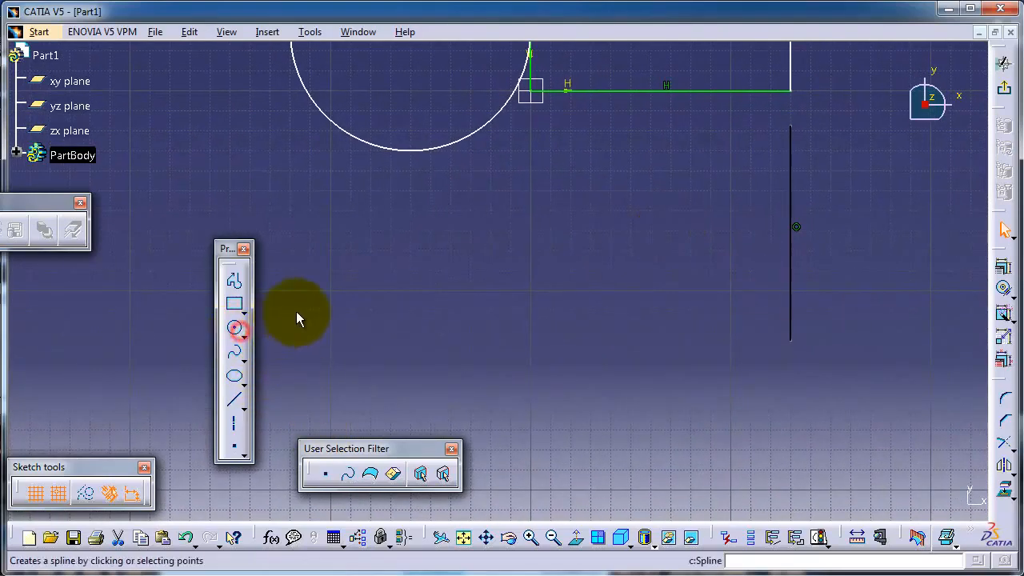
click(301, 290)
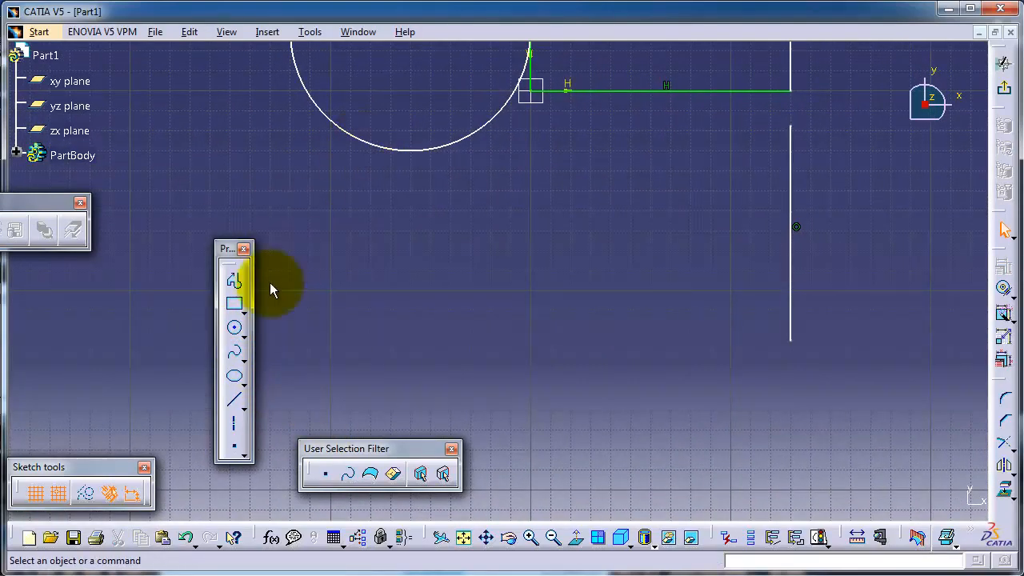
click(236, 329)
click(370, 250)
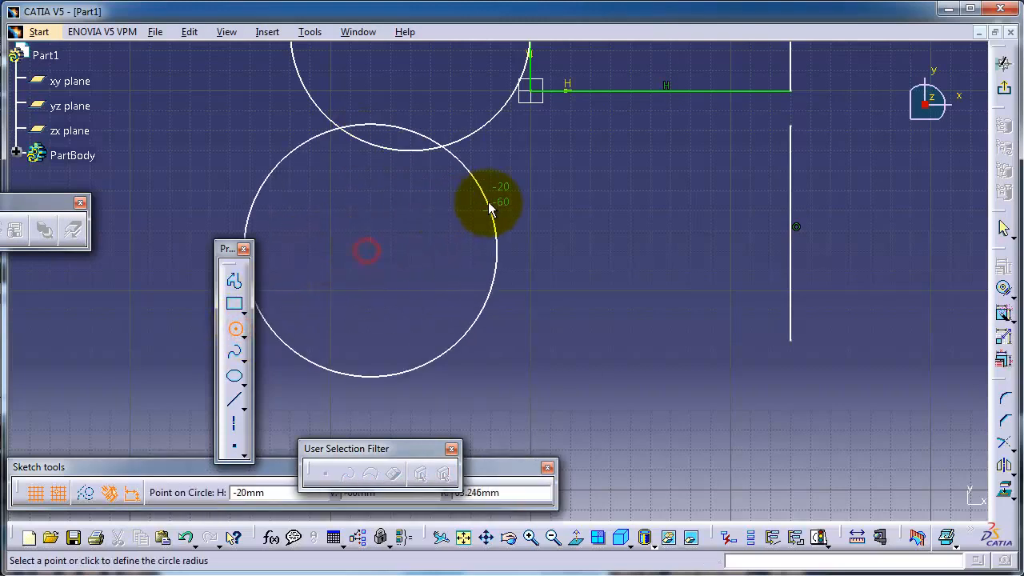
click(436, 232)
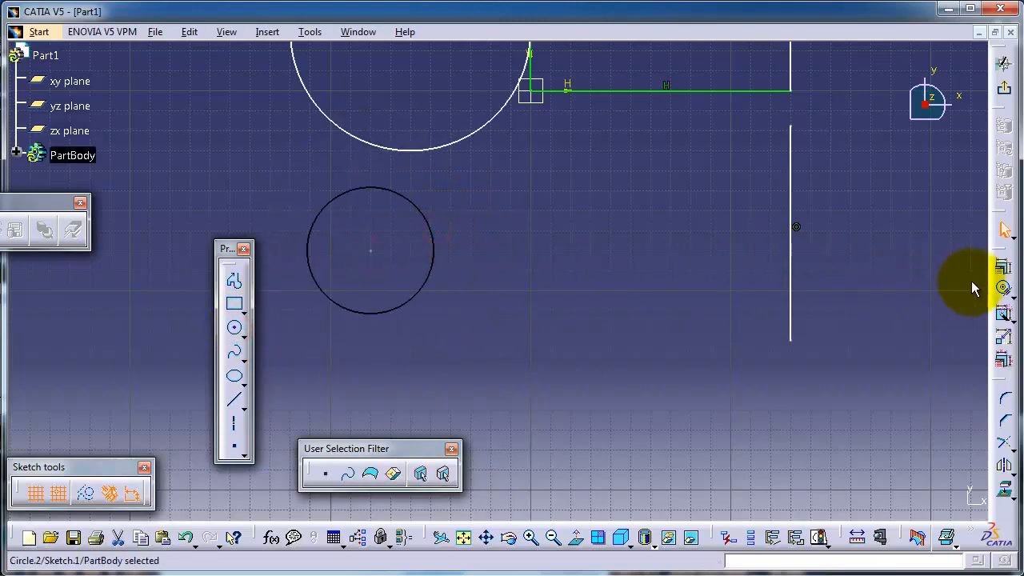
Apply a Contact Constraint between the small circle and the large circle to make them concentric.
click(1002, 287)
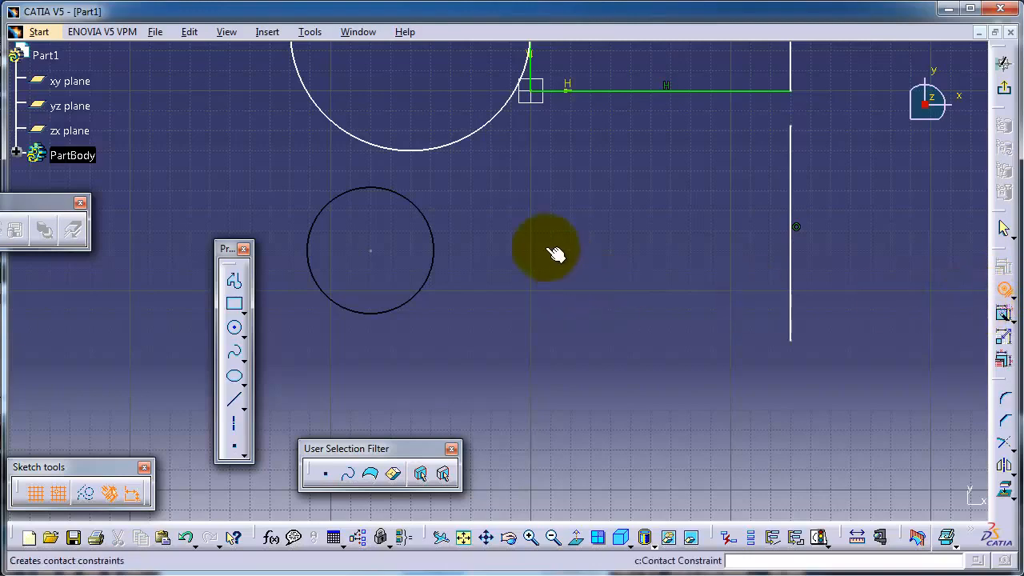
click(421, 214)
click(458, 144)
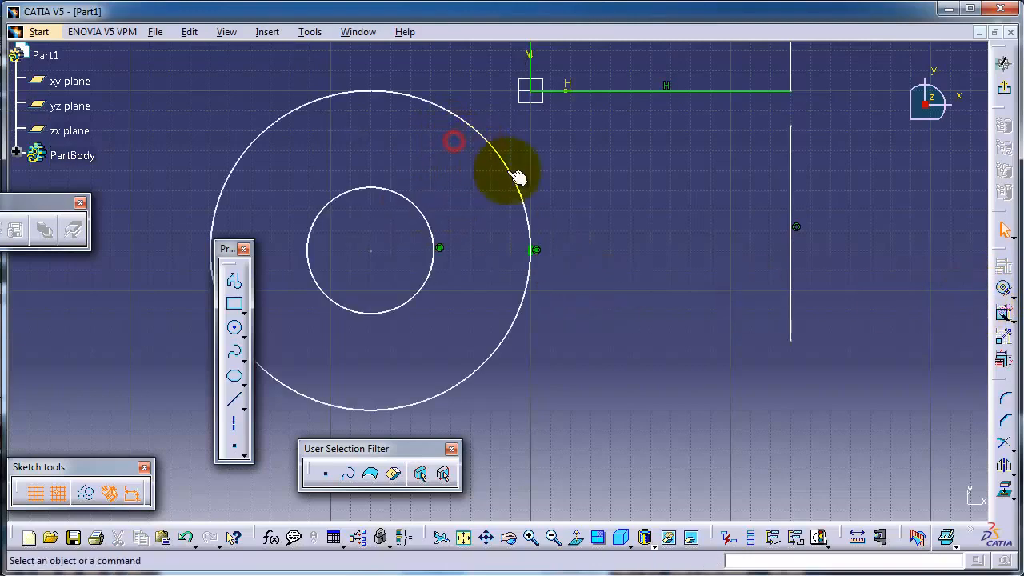
mouse_move(581, 175)
middle_down()
mouse_move(669, 263)
mouse_move(683, 217)
middle_up()
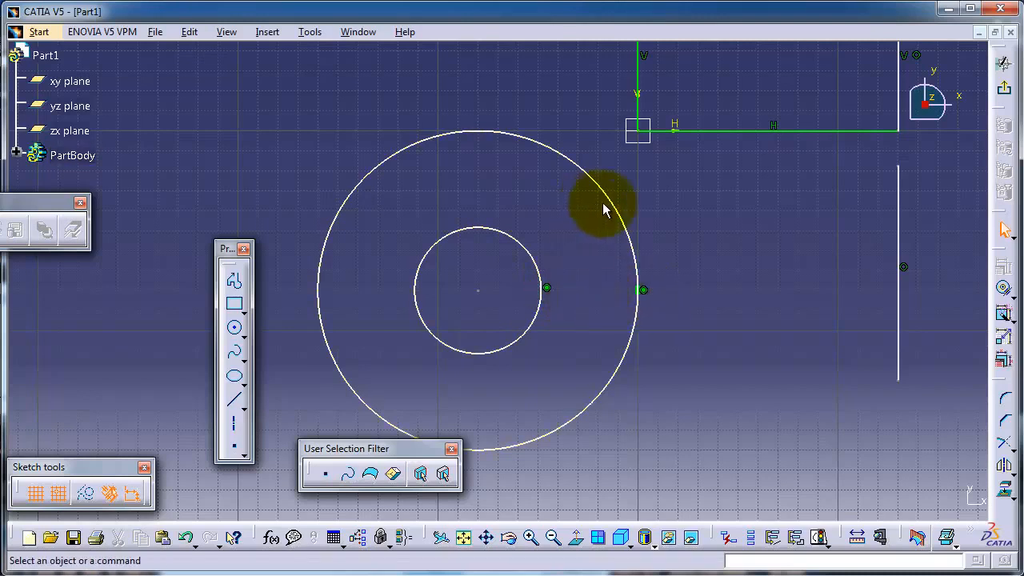
Slide the large circle with its concentric inner circle upward along the rectangle's left side, past the origin.
mouse_move(610, 203)
mouse_down()
mouse_move(605, 119)
mouse_move(622, 91)
mouse_move(624, 41)
mouse_up()
middle_drag(680, 238, 672, 328)
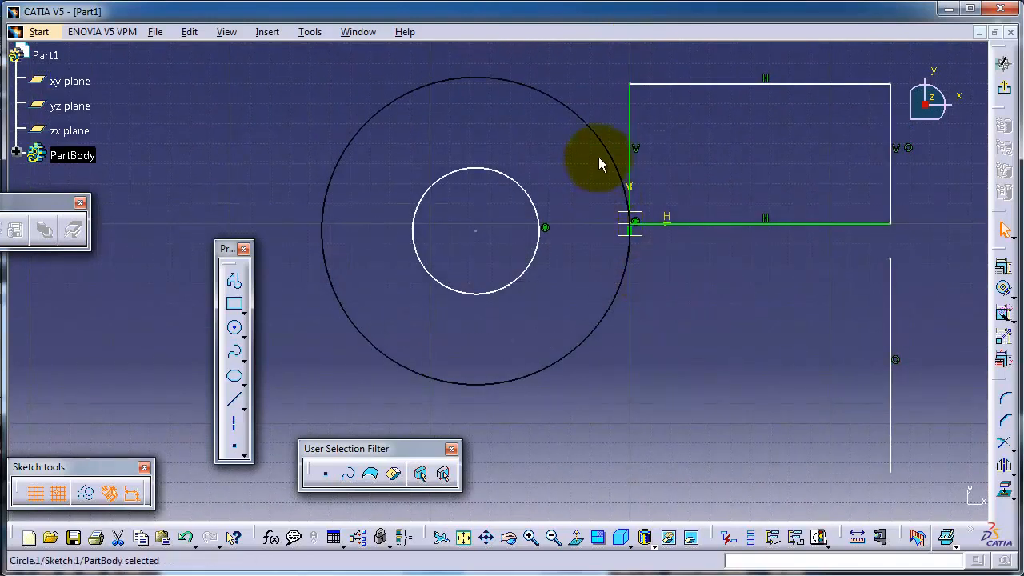
drag(618, 157, 618, 89)
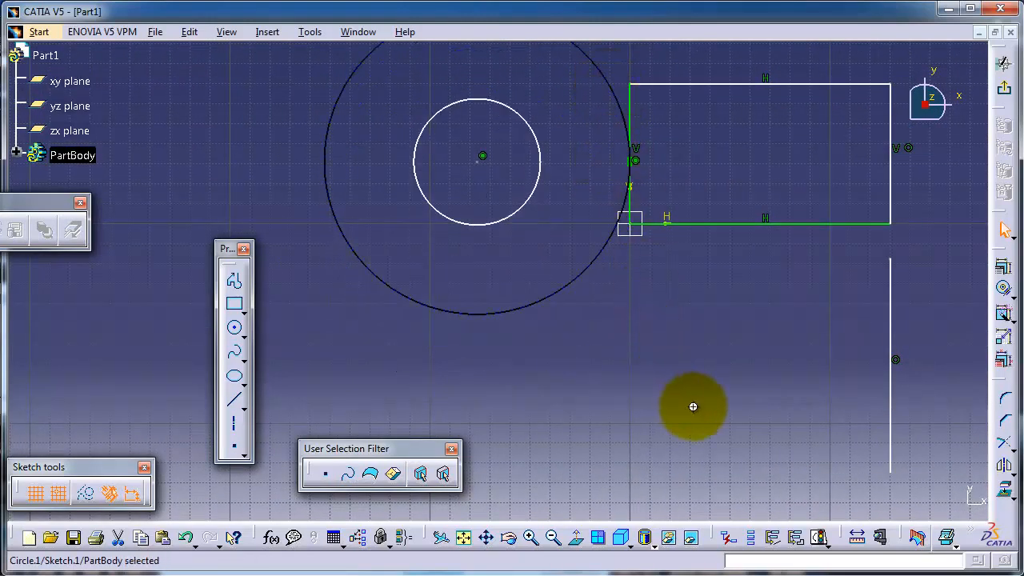
middle_drag(693, 407, 709, 346)
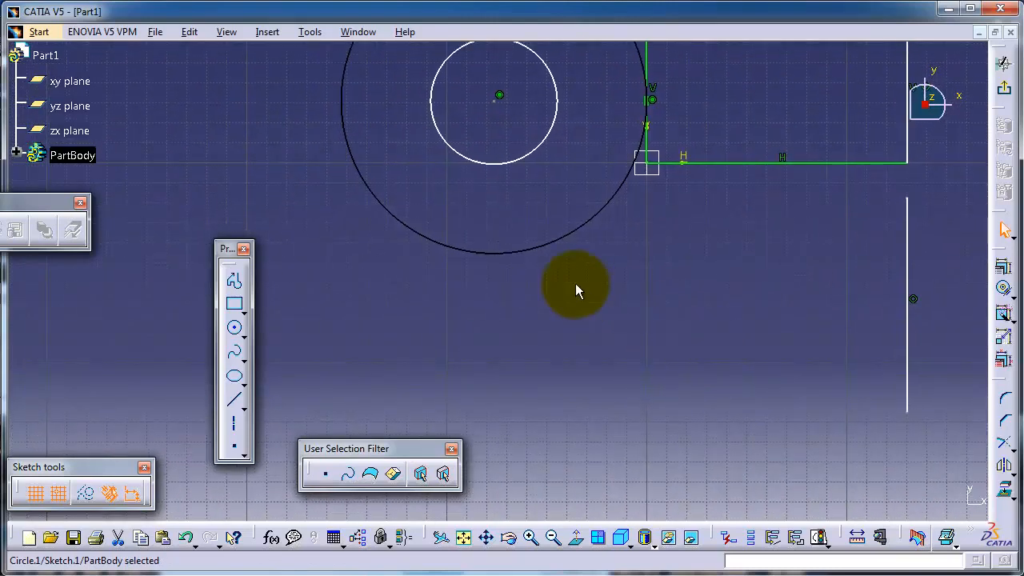
mouse_move(629, 299)
middle_down()
mouse_move(599, 270)
mouse_move(516, 248)
mouse_move(535, 201)
mouse_move(606, 358)
mouse_move(606, 388)
mouse_move(499, 354)
middle_up()
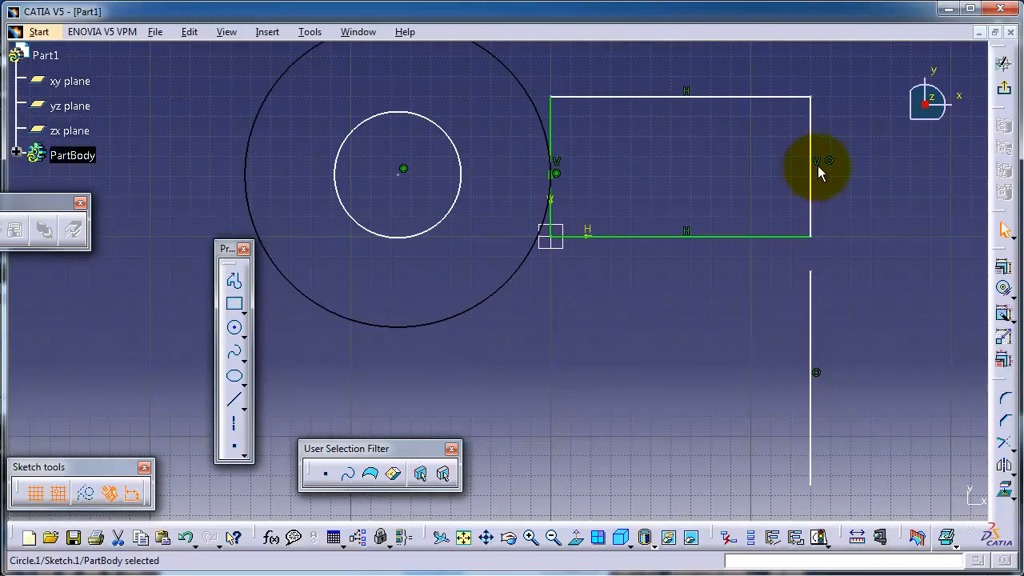
Delete the coincidence between the vertical line and the rectangle's right side, and move the line up and to the right of the rectangle.
click(812, 320)
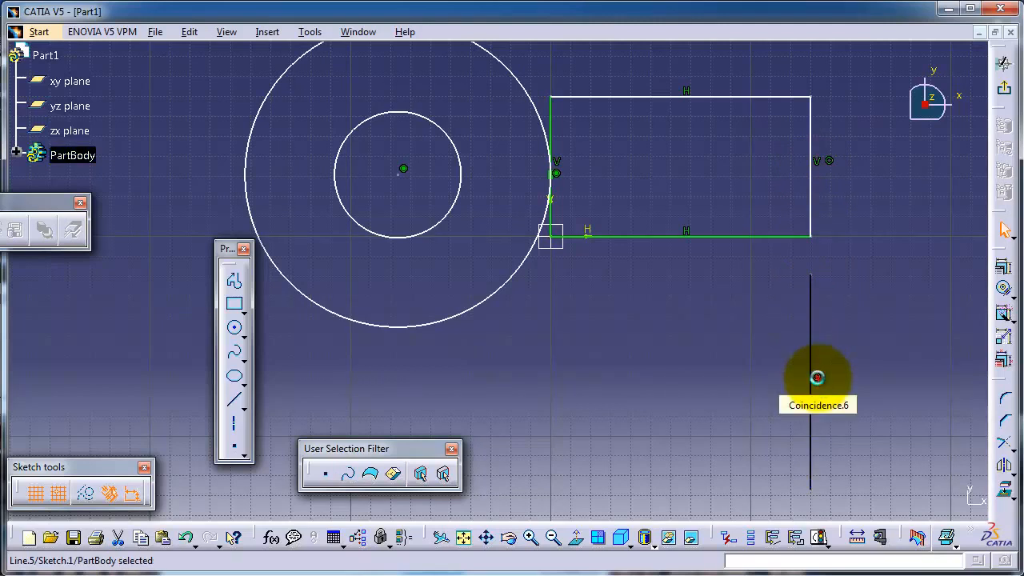
click(816, 377)
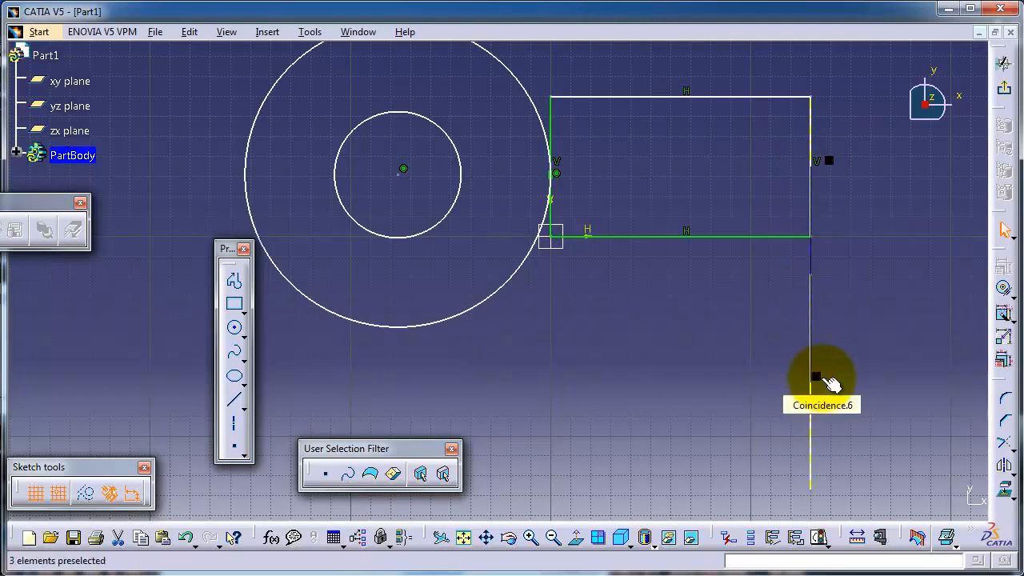
key(Delete)
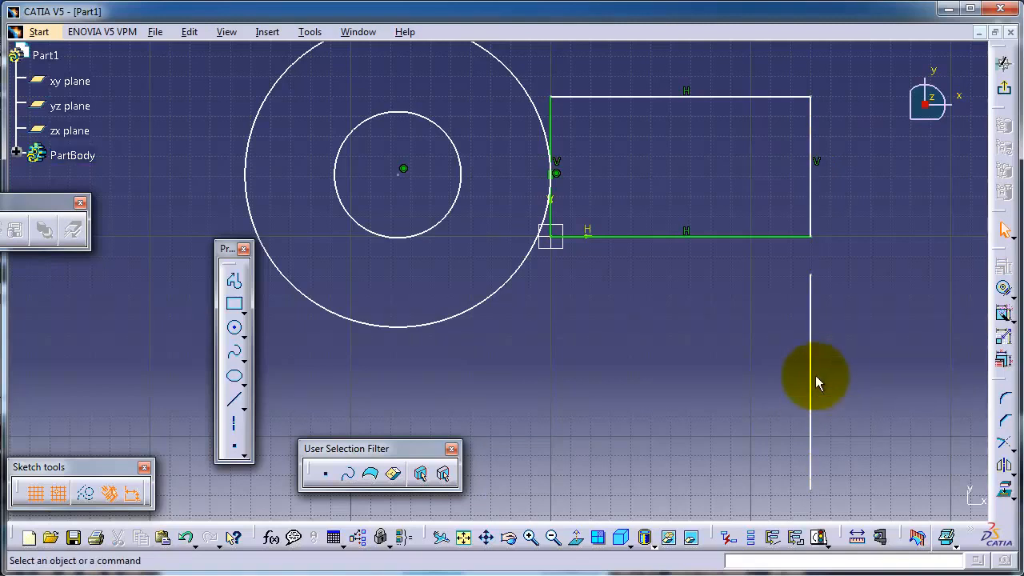
drag(811, 373, 862, 362)
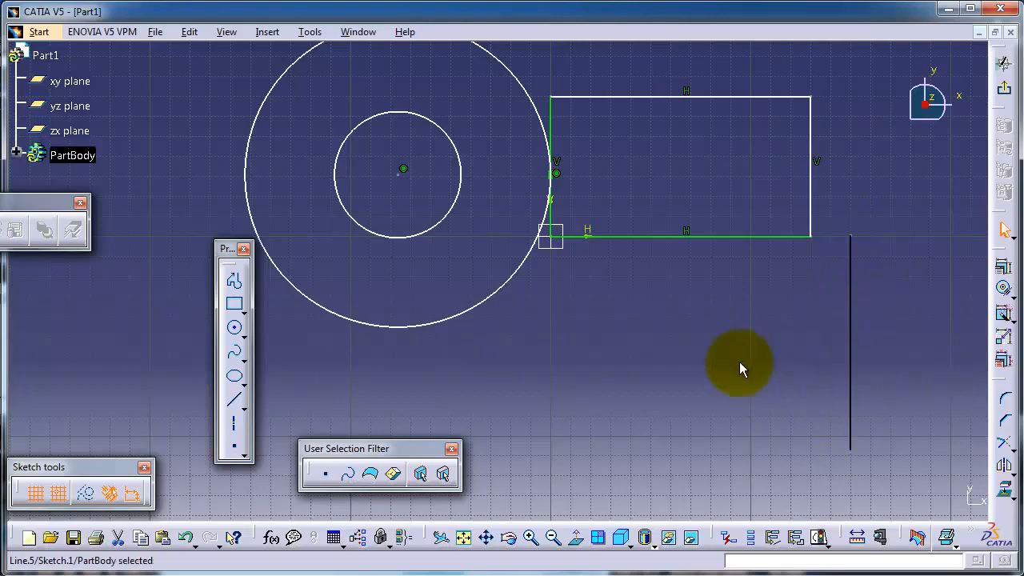
Start a profile below the large circle with a horizontal line ending on the vertical axis, followed by a tangent arc curving upward to the right.
mouse_move(710, 413)
middle_down()
mouse_move(722, 299)
mouse_move(680, 197)
mouse_move(715, 196)
middle_up()
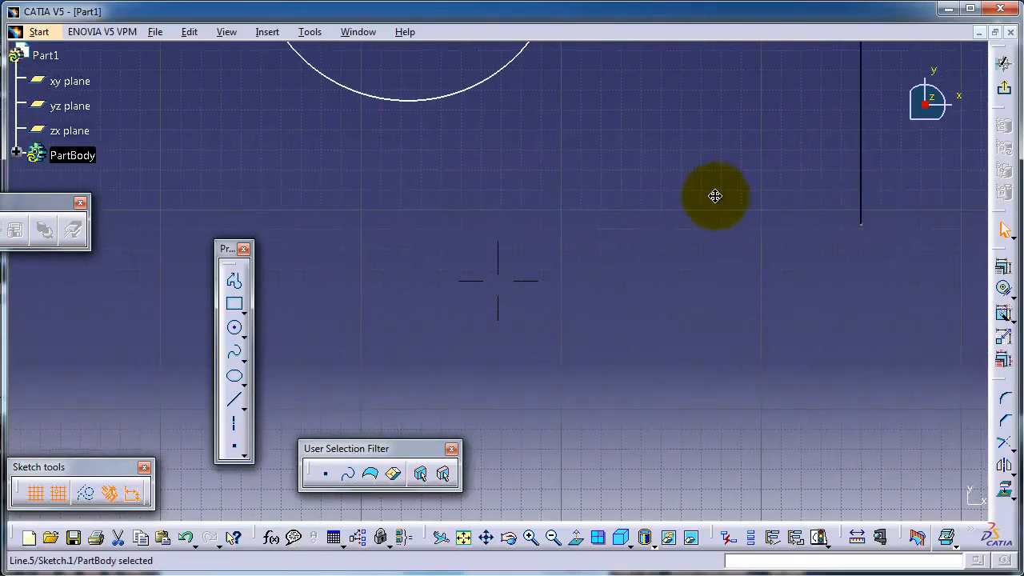
click(234, 279)
click(366, 279)
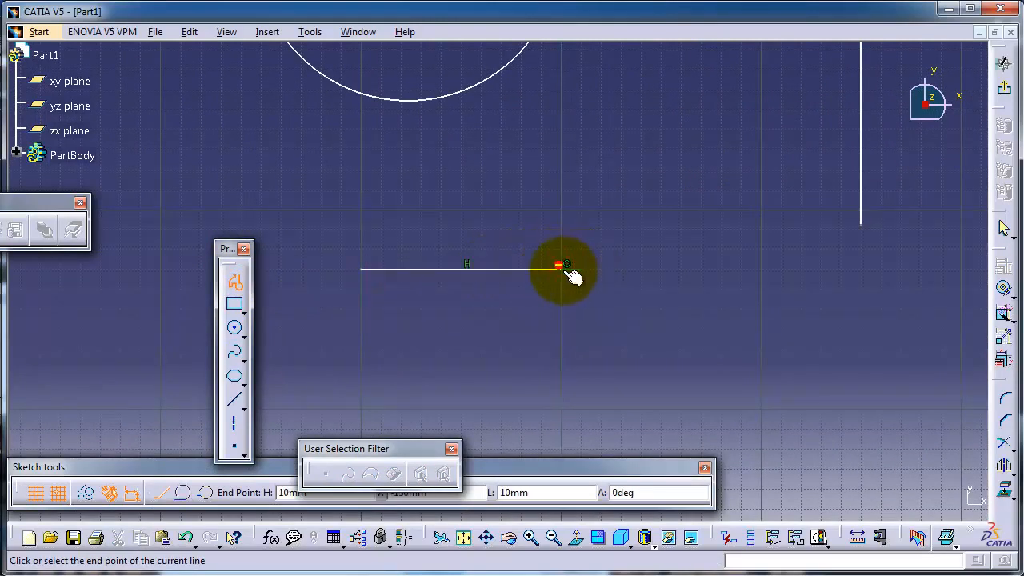
mouse_move(571, 275)
middle_down()
mouse_move(563, 270)
mouse_move(601, 285)
middle_up()
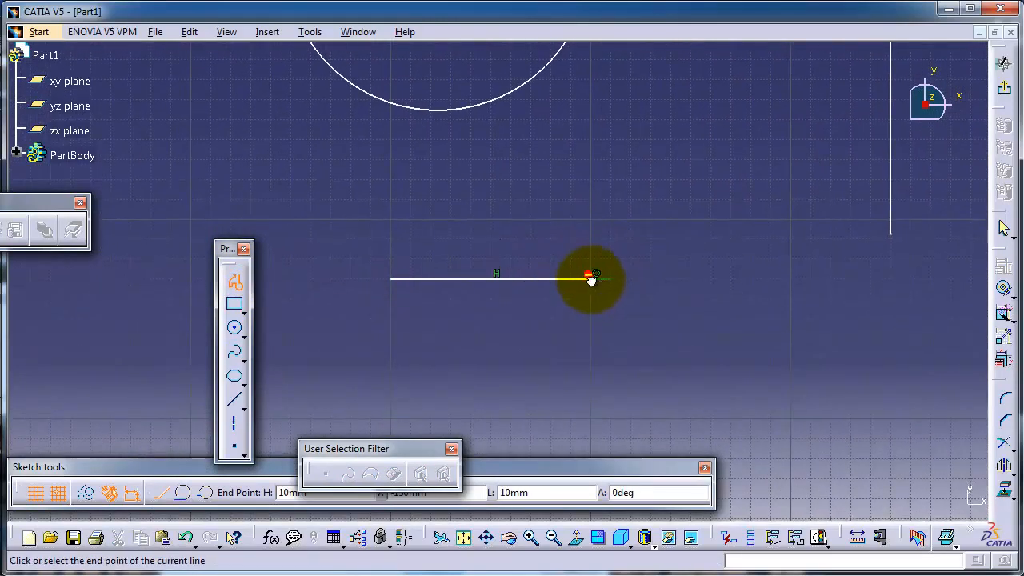
drag(591, 280, 679, 359)
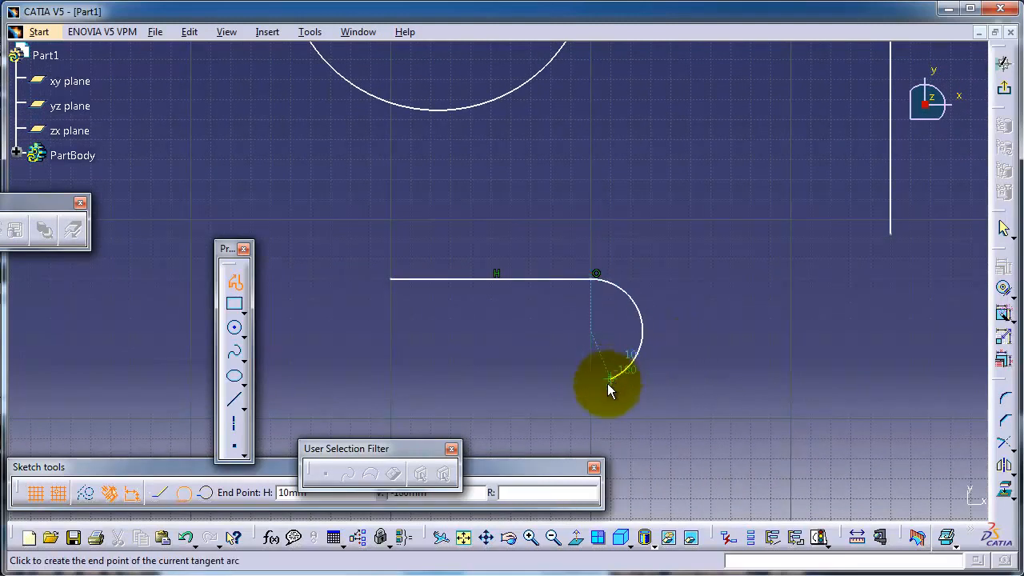
click(702, 210)
drag(702, 209, 716, 220)
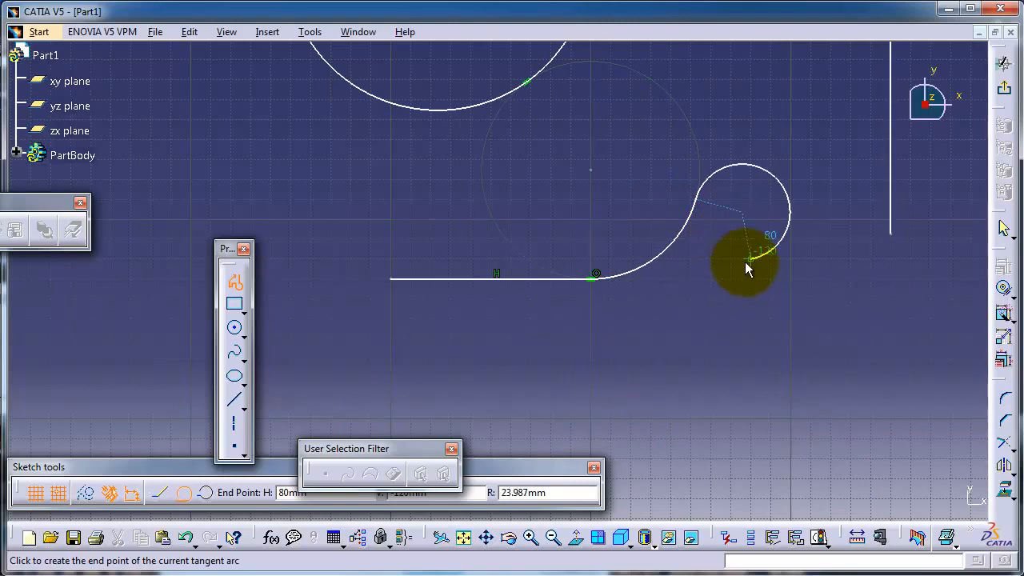
Continue the profile with a second tangent arc ending at about H 80 mm, V -120 mm, and close it with three straight lines.
click(746, 261)
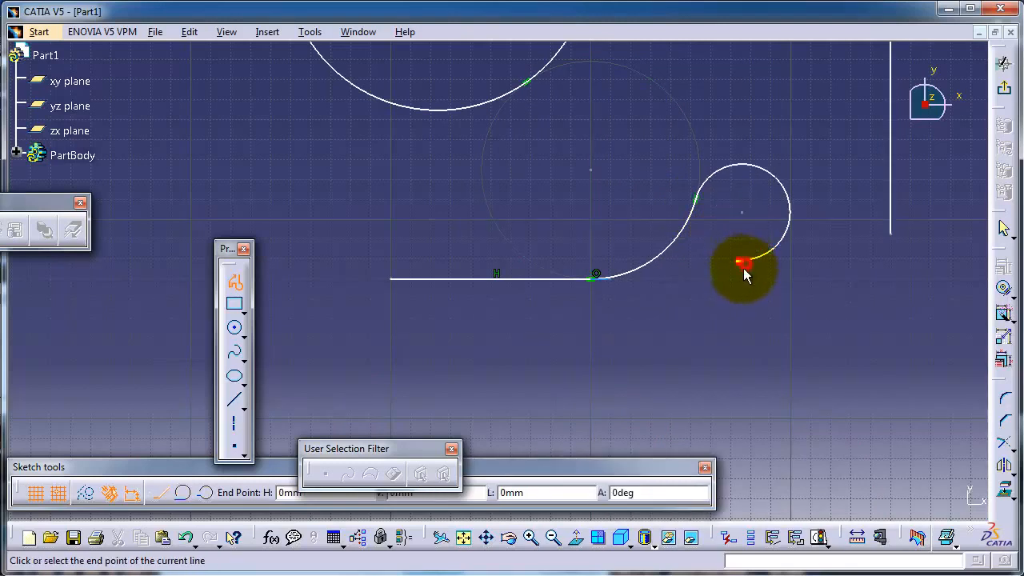
click(746, 369)
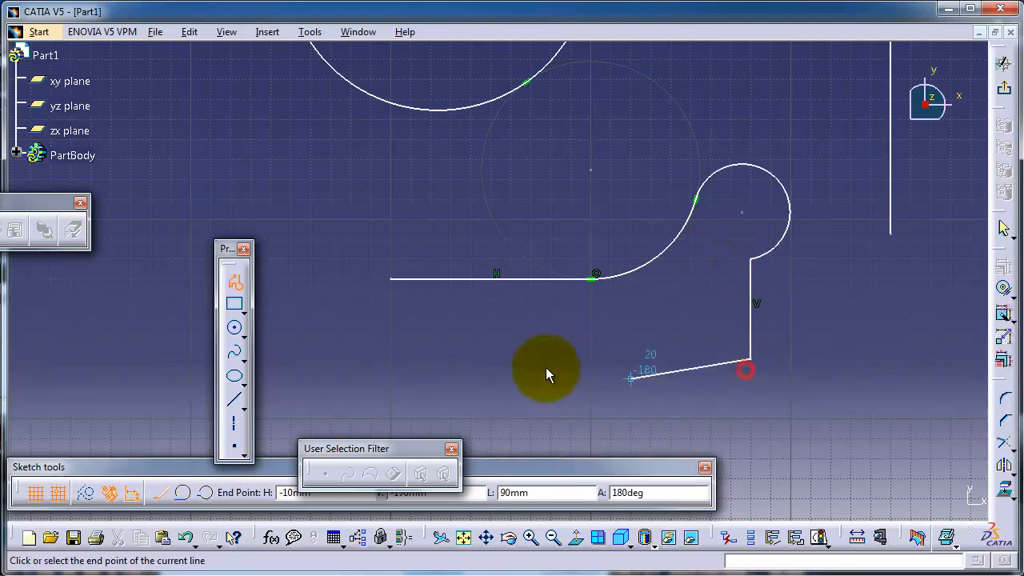
click(388, 359)
click(391, 280)
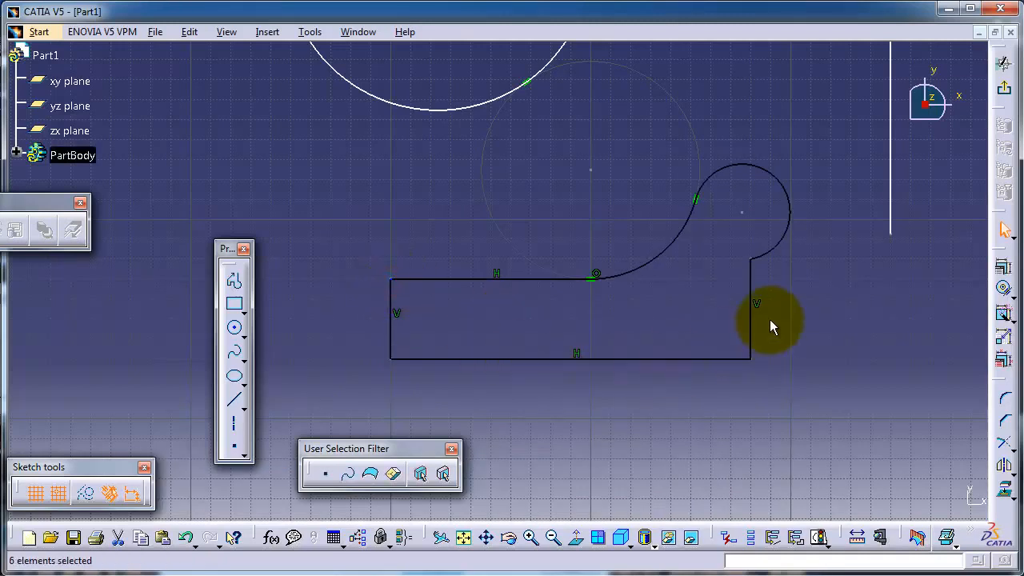
mouse_move(789, 288)
middle_down()
mouse_move(725, 315)
mouse_move(728, 327)
middle_up()
click(728, 327)
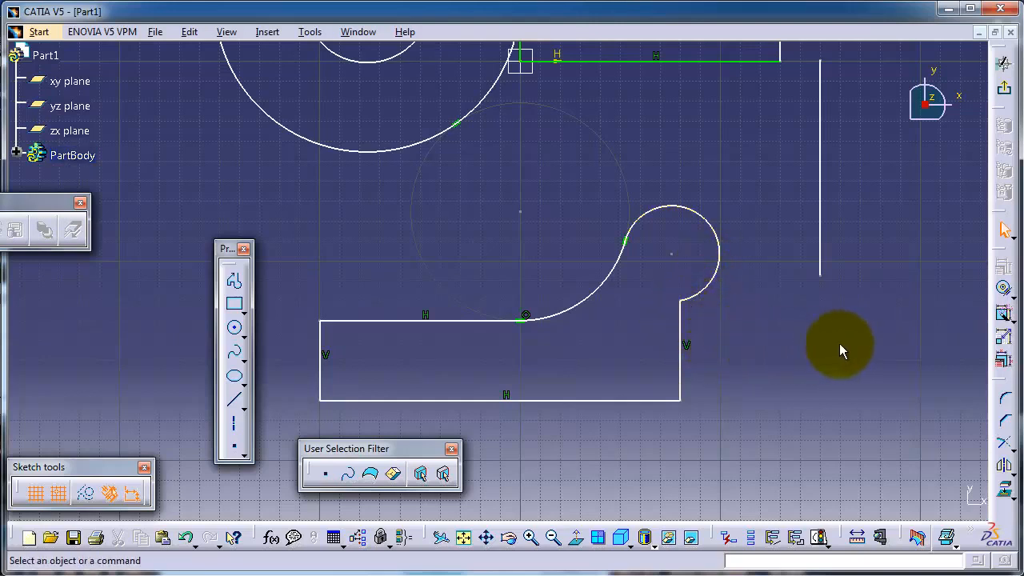
Apply a Contact Constraint between the profile's small end arc and its right vertical line to make them tangent.
click(1003, 289)
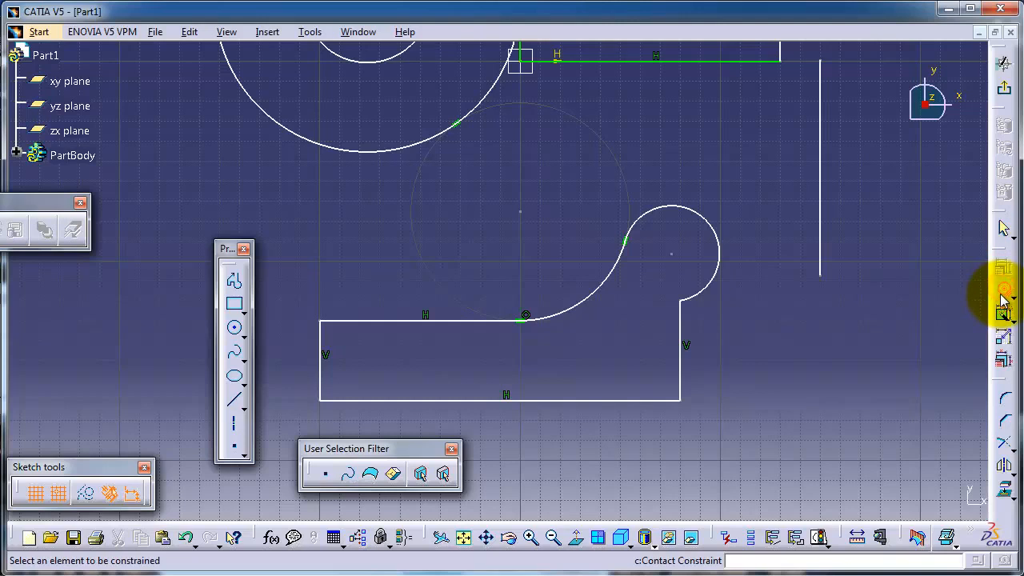
click(716, 280)
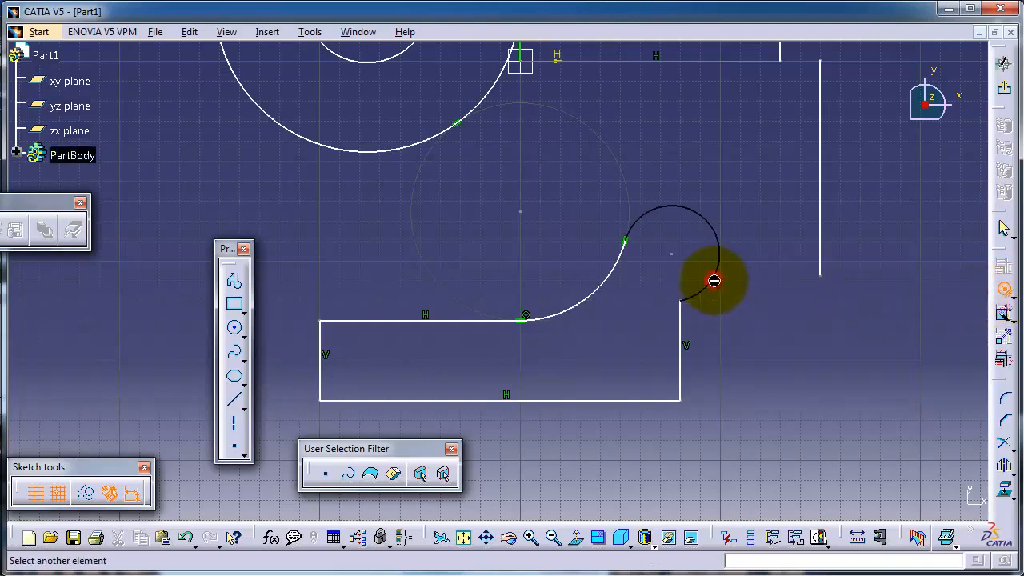
click(680, 320)
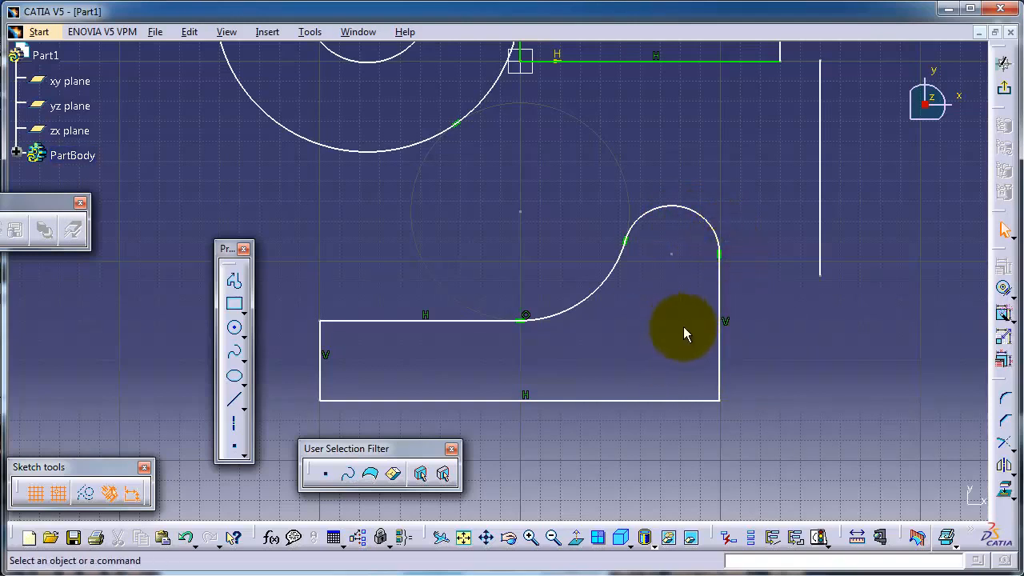
Exit the sketch and close the floating toolbar that overlaps the specification tree.
mouse_move(680, 333)
middle_down()
mouse_move(771, 296)
mouse_move(788, 226)
mouse_move(703, 246)
mouse_move(716, 297)
middle_up()
mouse_move(720, 170)
middle_down()
mouse_move(722, 197)
mouse_move(734, 192)
mouse_move(736, 268)
middle_up()
middle_drag(622, 219, 664, 270)
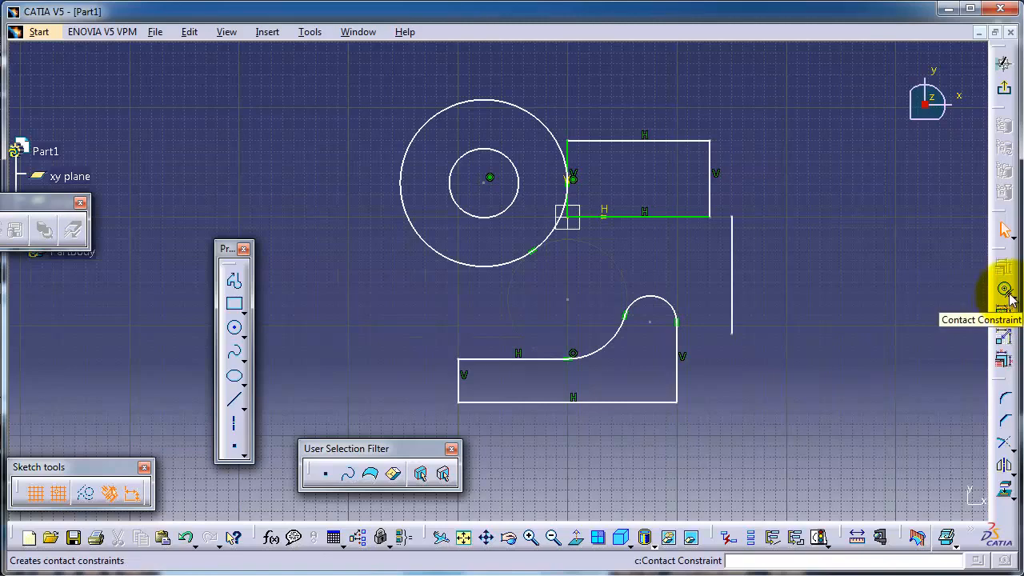
click(1006, 93)
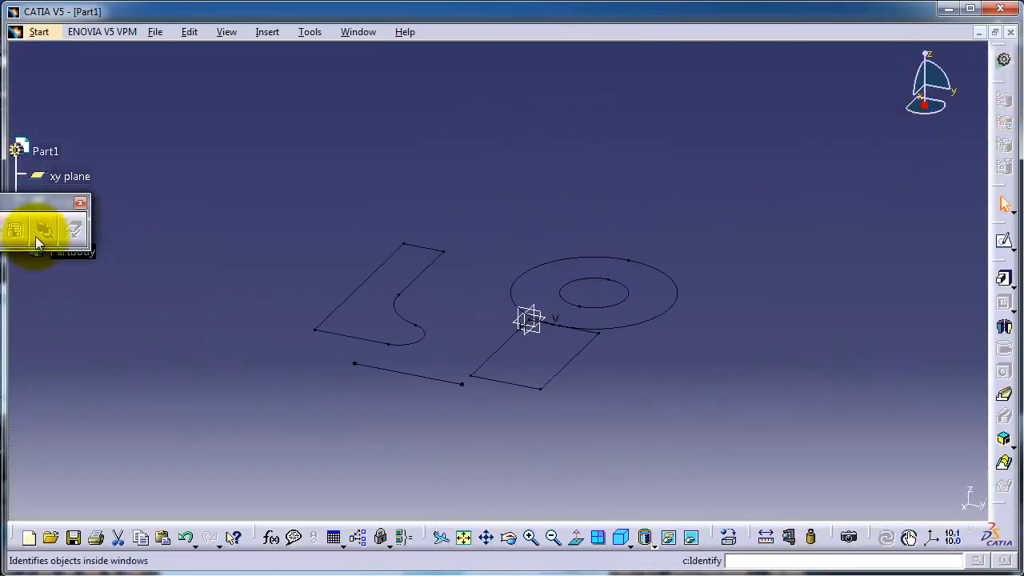
click(80, 205)
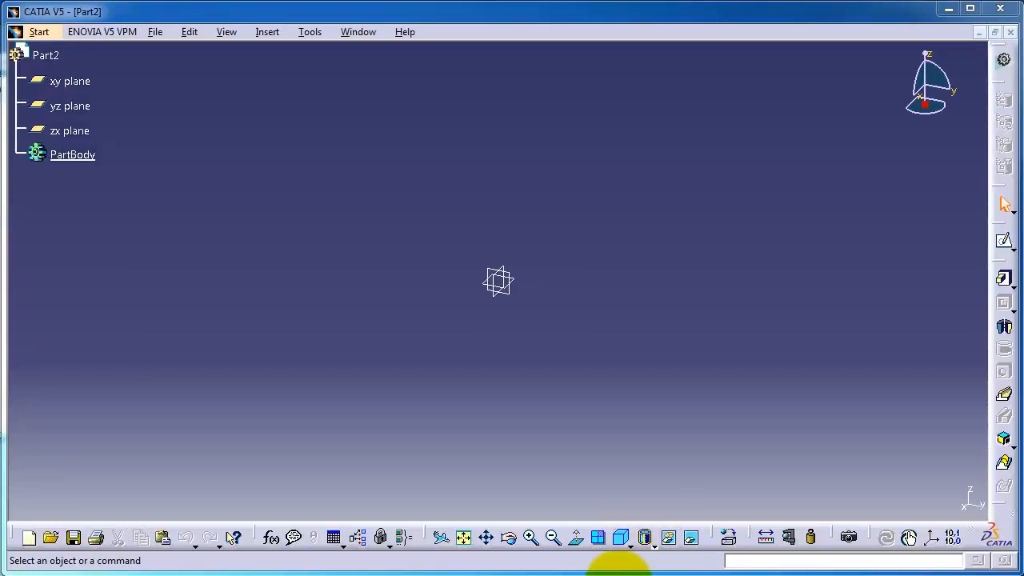
Open a sketch on the yz plane of Part2 and move the Sketch tools toolbar to the right of the User Selection Filter toolbar.
click(68, 106)
click(1005, 243)
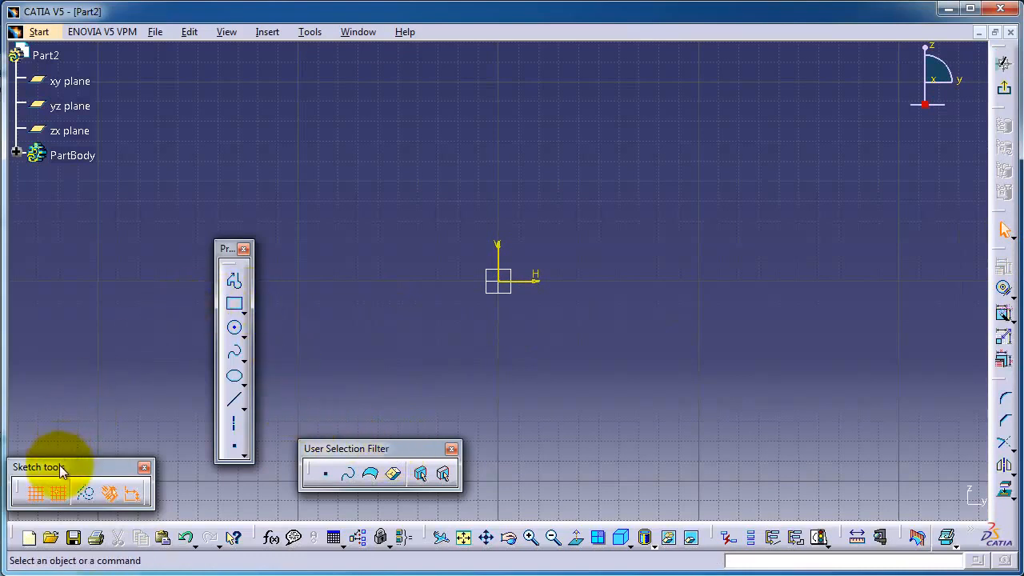
mouse_move(366, 371)
mouse_down()
mouse_move(411, 343)
mouse_move(455, 349)
mouse_up()
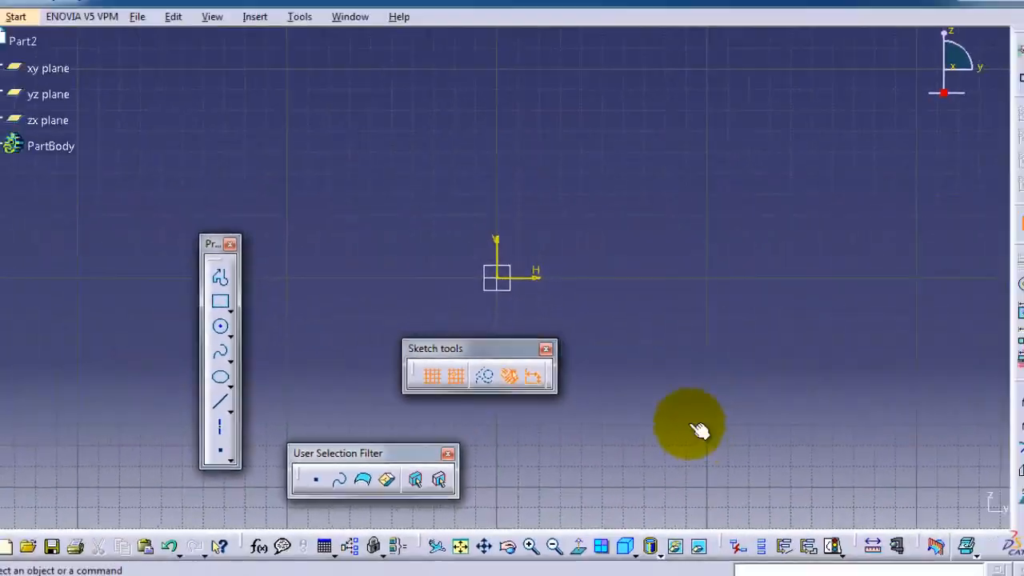
drag(372, 346, 681, 498)
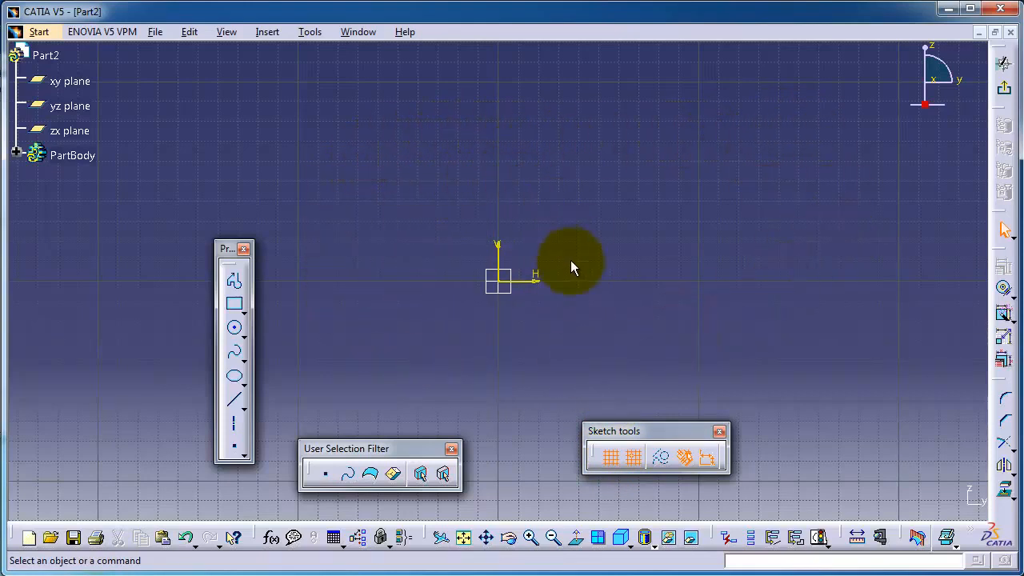
Turn off the grid display and draw a rectangle from the origin to H 80 mm, V 30 mm.
click(611, 461)
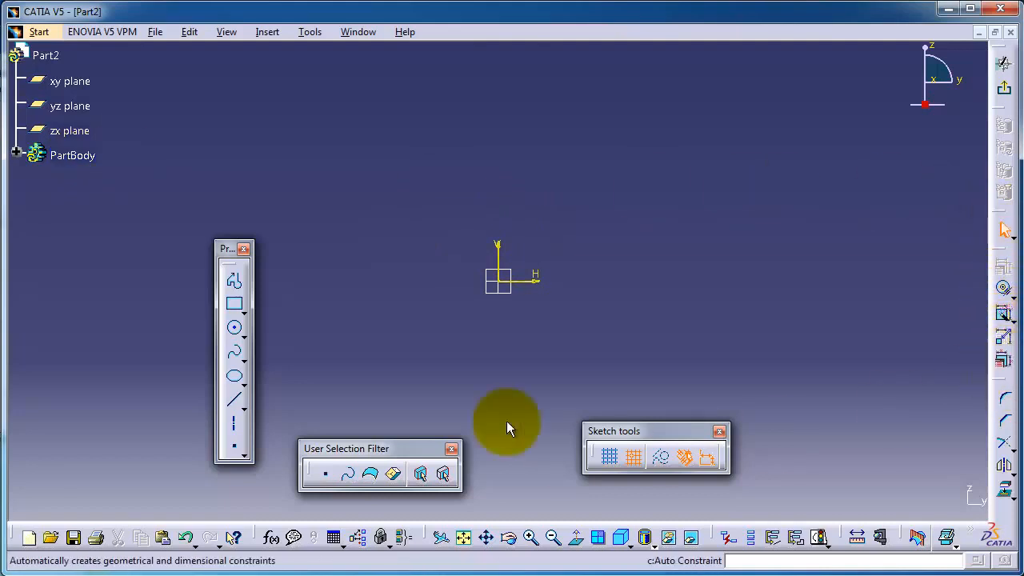
click(236, 305)
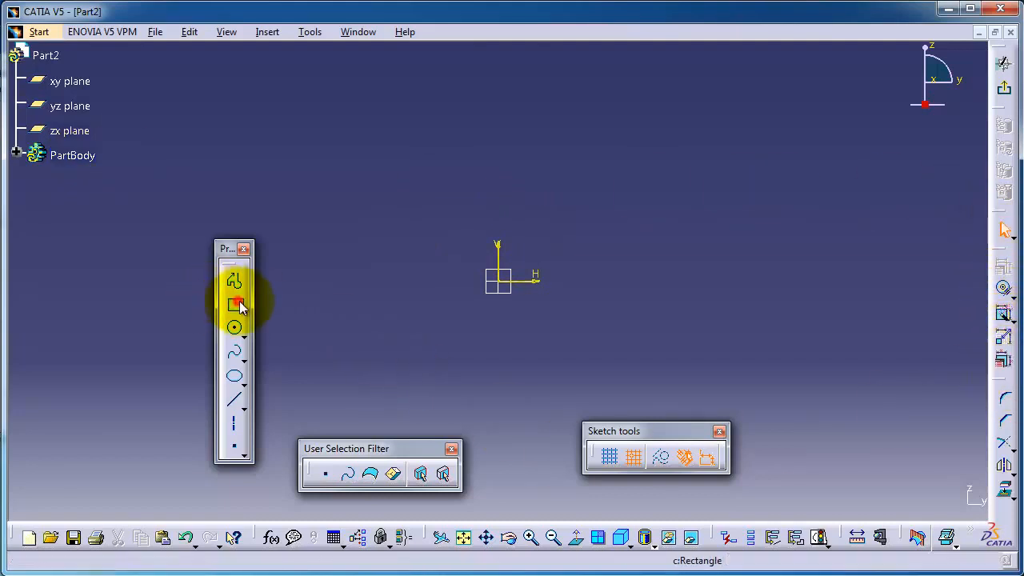
click(501, 281)
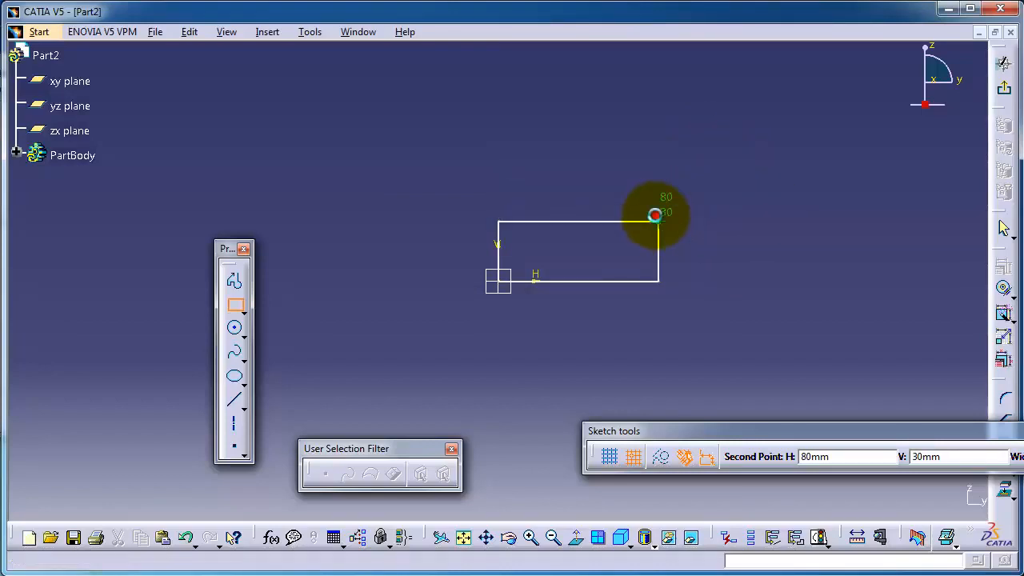
click(655, 215)
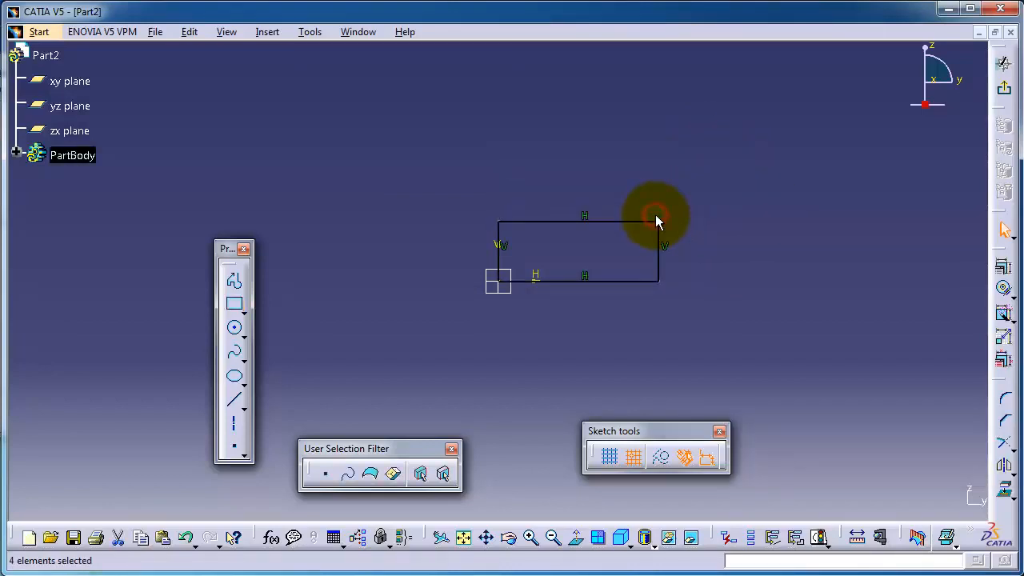
Turn the grid display back on and draw a second rectangle from the first one's upper-left corner to about H -50 mm, V 60 mm.
click(612, 457)
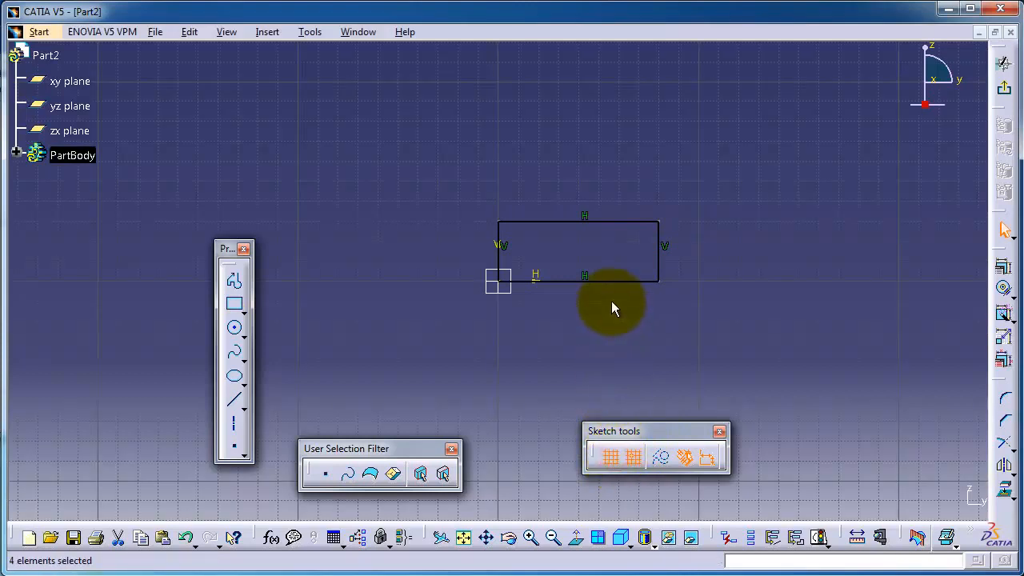
middle_drag(616, 328, 564, 330)
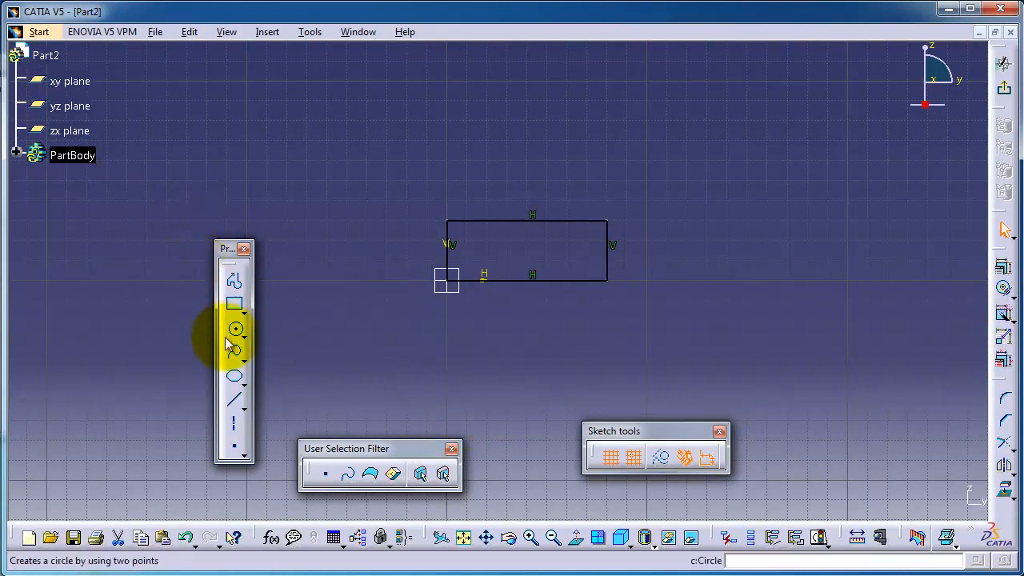
click(234, 303)
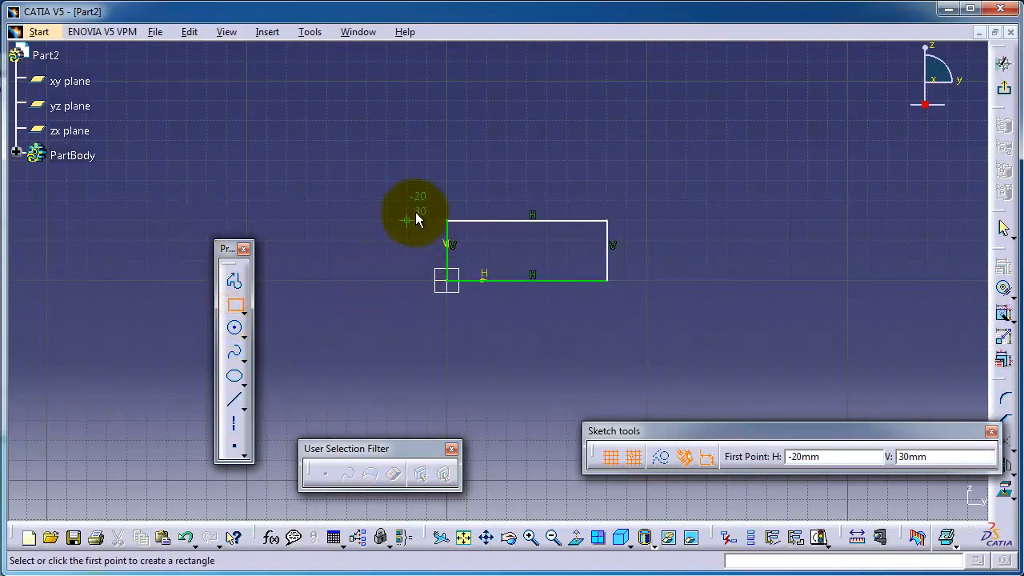
click(445, 216)
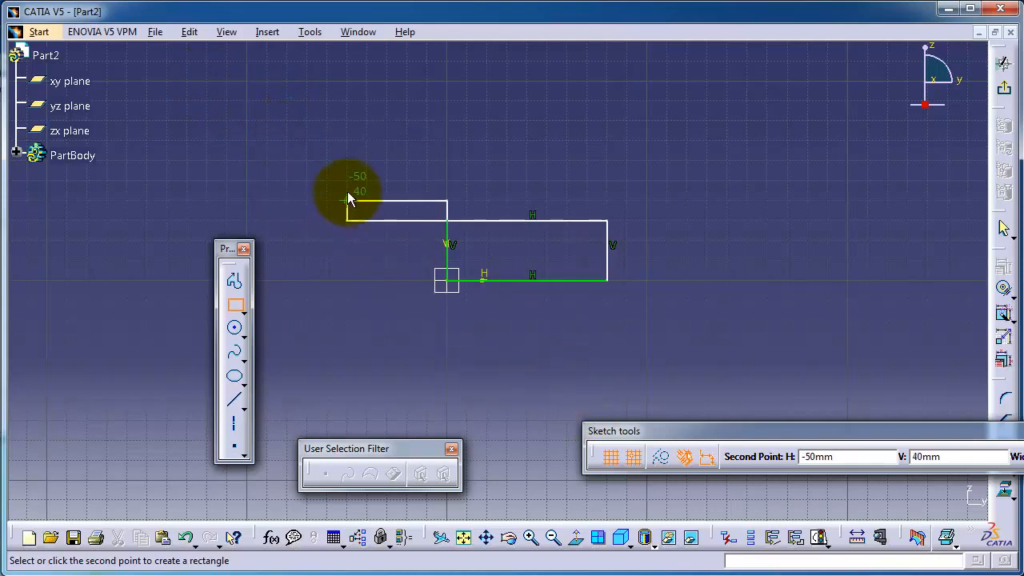
click(343, 166)
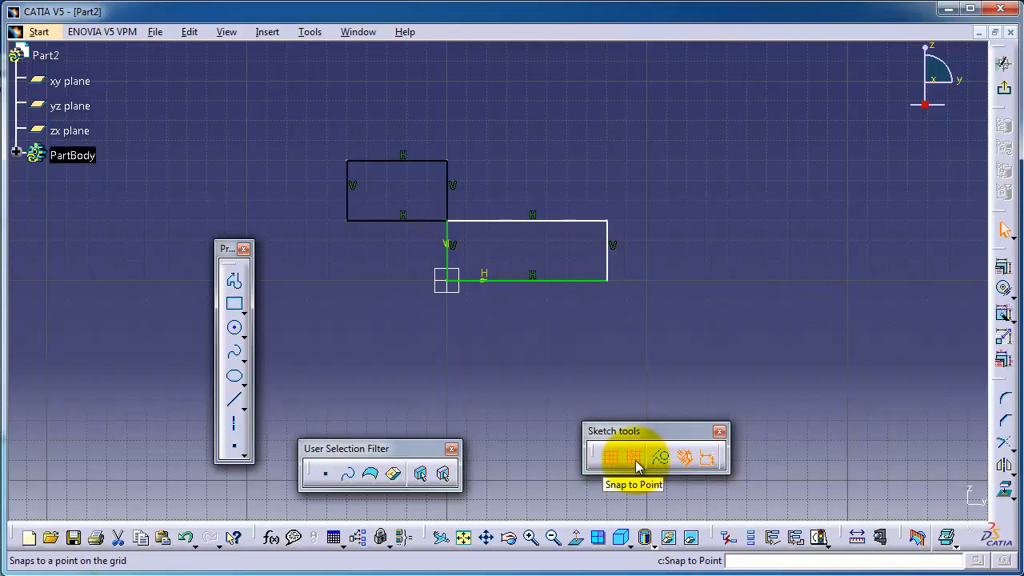
Turn off Snap to Point and draw a rectangle from the origin to about H 124 mm, V -54 mm.
click(635, 460)
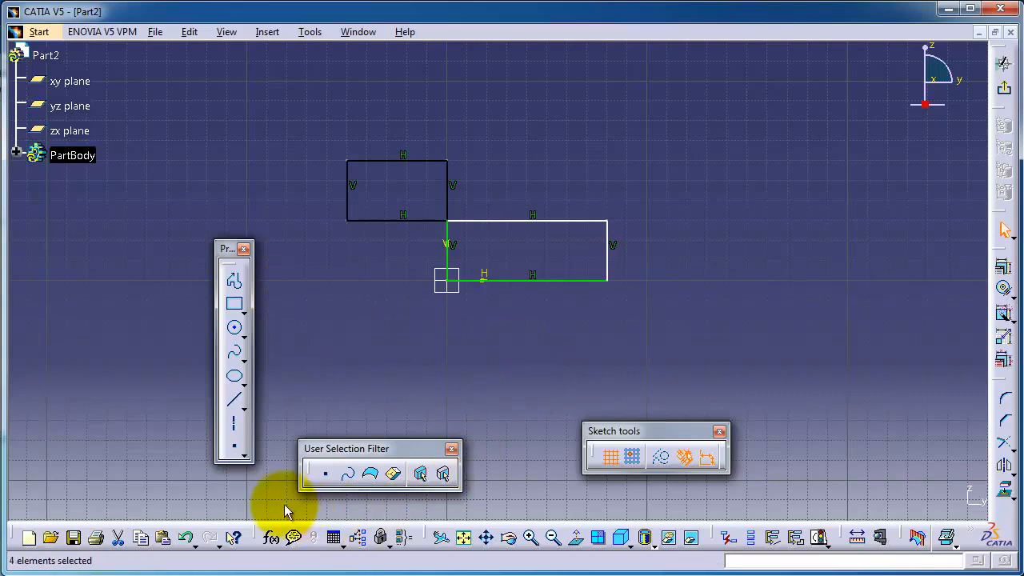
click(234, 304)
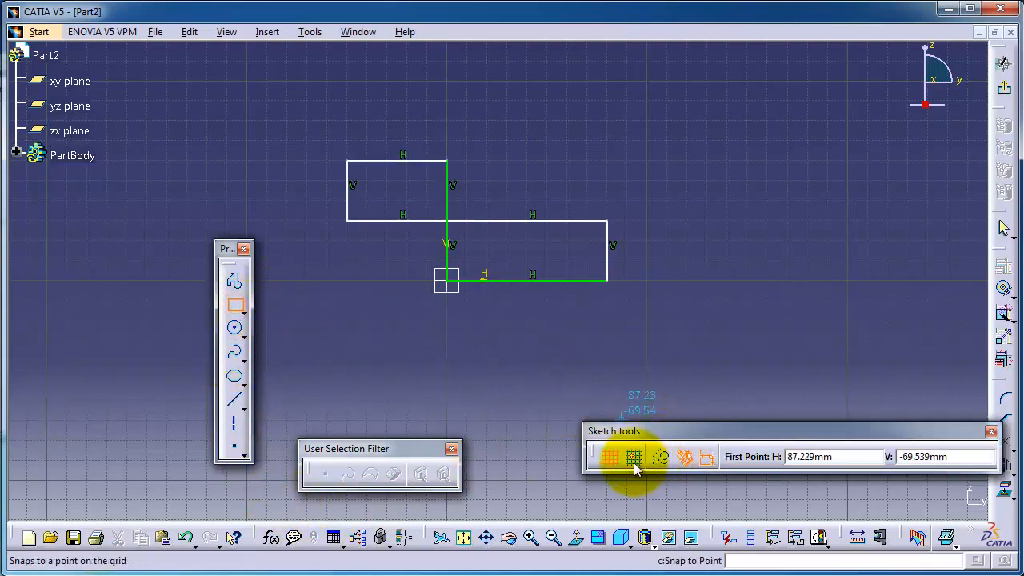
click(446, 282)
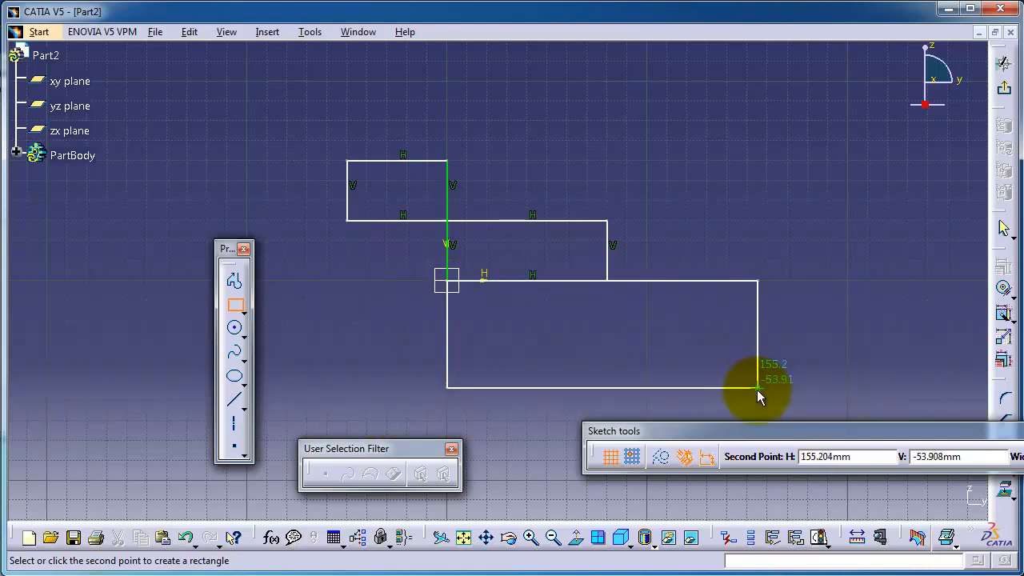
click(694, 390)
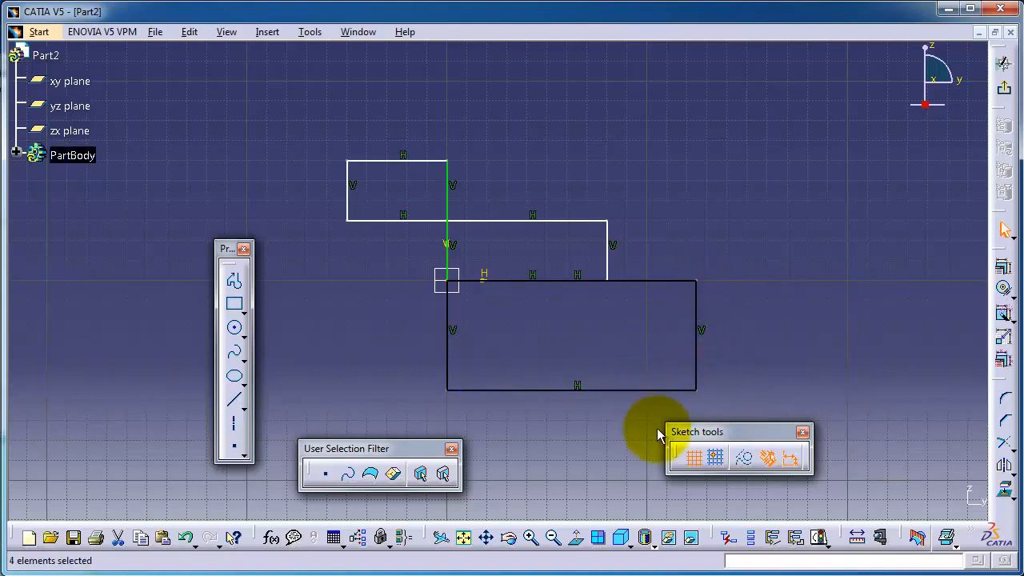
Move the Sketch tools toolbar next to the User Selection Filter toolbar and turn Snap to Point back on.
mouse_move(708, 434)
mouse_down()
mouse_move(724, 431)
mouse_move(609, 432)
mouse_move(618, 438)
mouse_up()
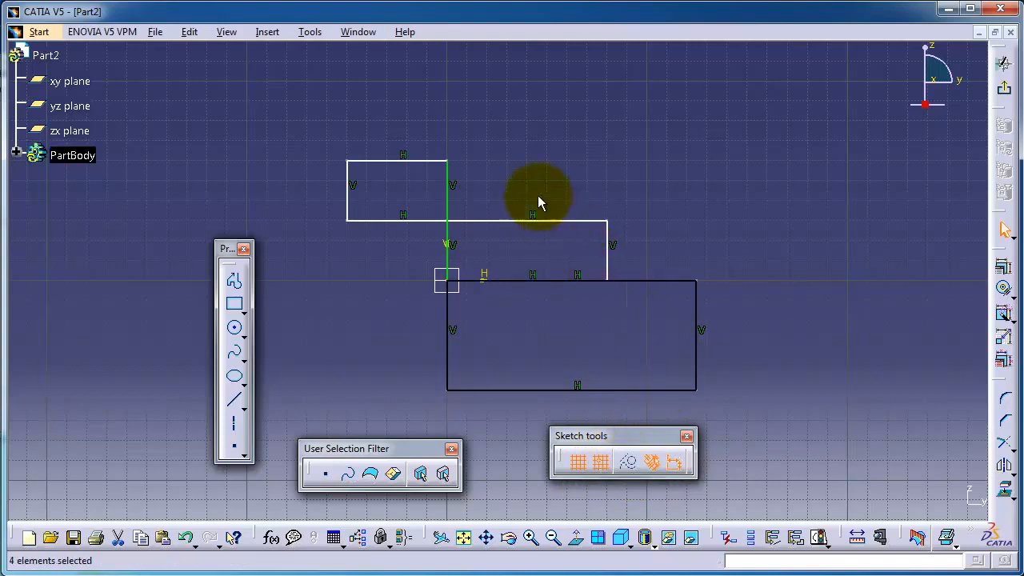
click(422, 186)
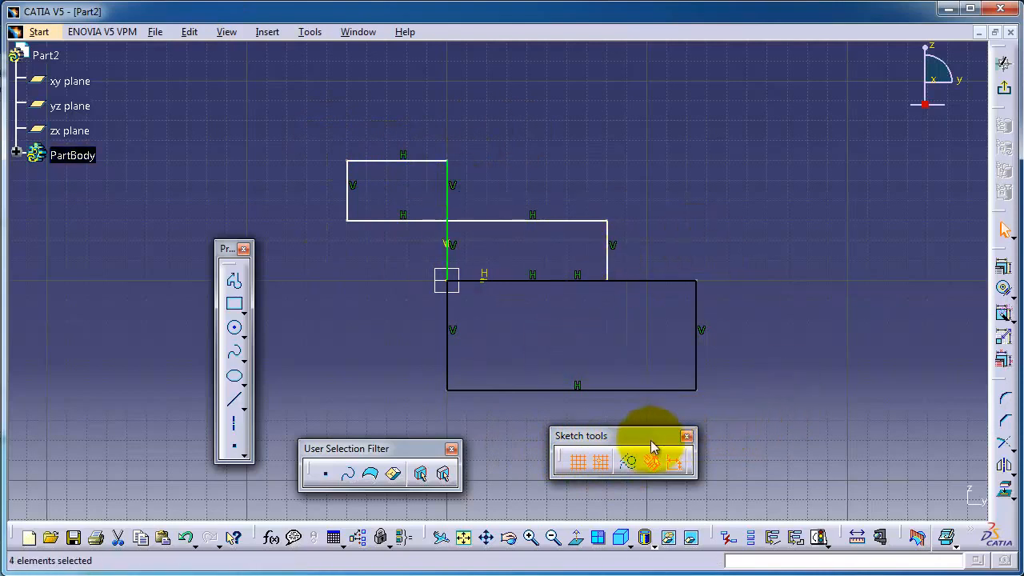
Convert the upper edge of the 80 by 30 mm rectangle and the upper edge of the lowest rectangle into construction elements.
click(564, 220)
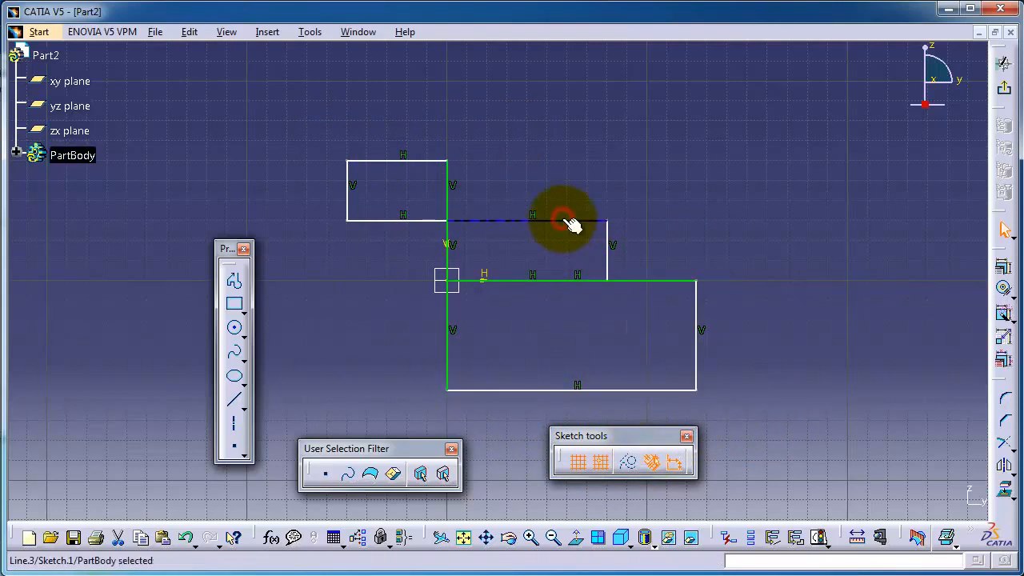
click(629, 462)
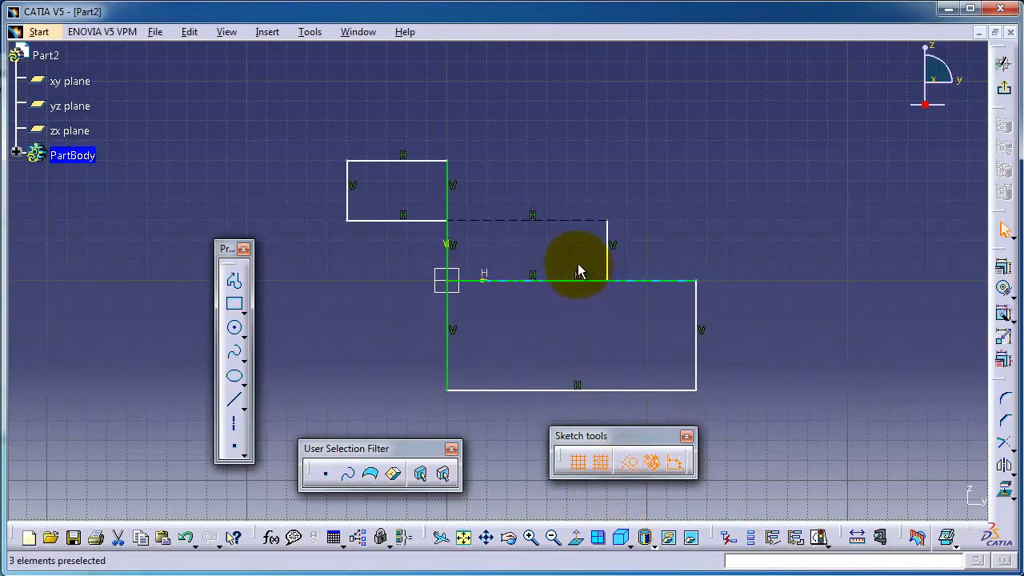
mouse_move(578, 269)
middle_down()
mouse_move(542, 251)
mouse_move(571, 225)
middle_up()
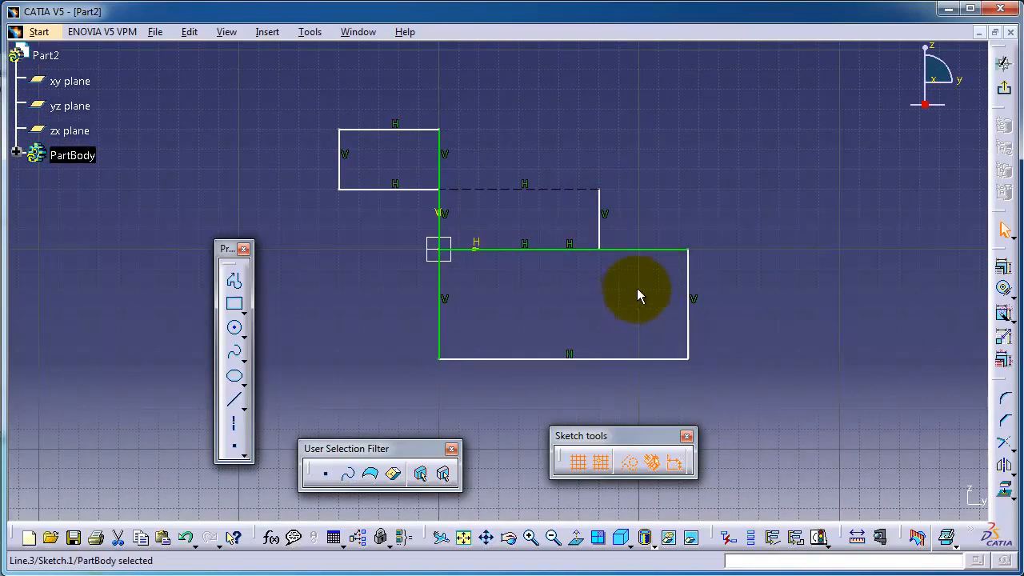
click(682, 250)
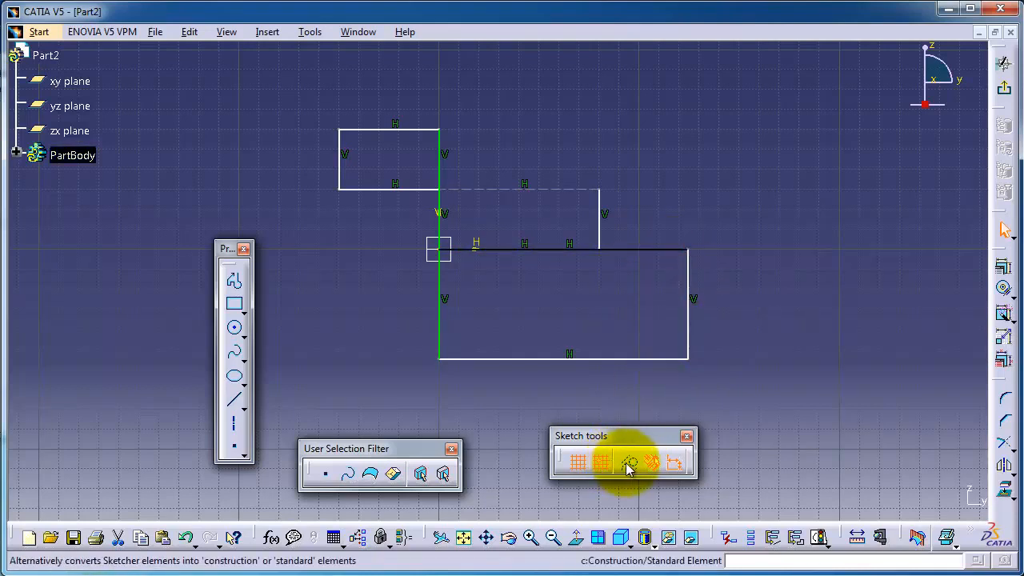
middle_drag(599, 338, 720, 299)
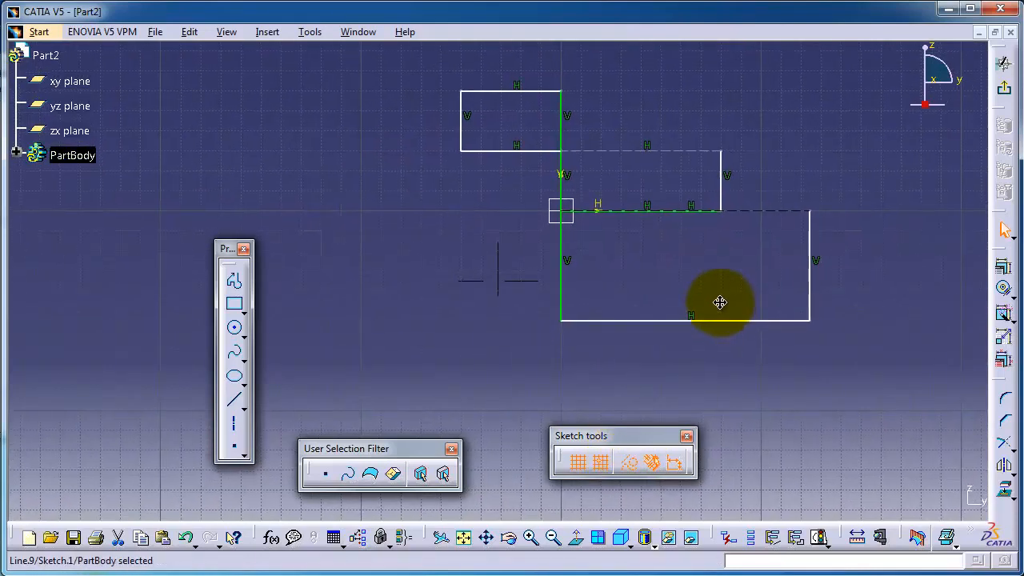
Convert the whole upper-left rectangle into construction elements and clear the selection.
drag(425, 80, 559, 172)
ctrl+click(561, 211)
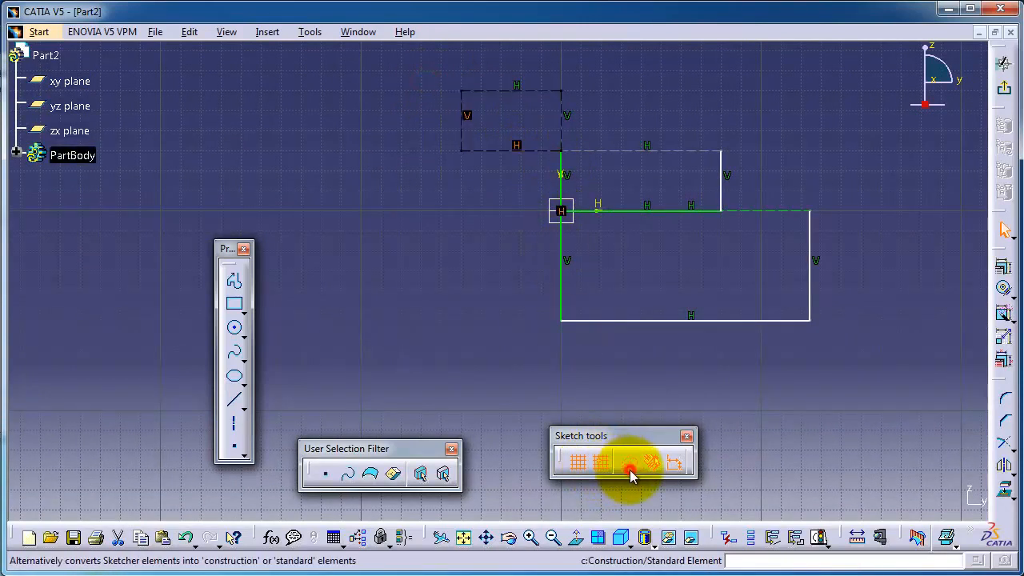
click(519, 298)
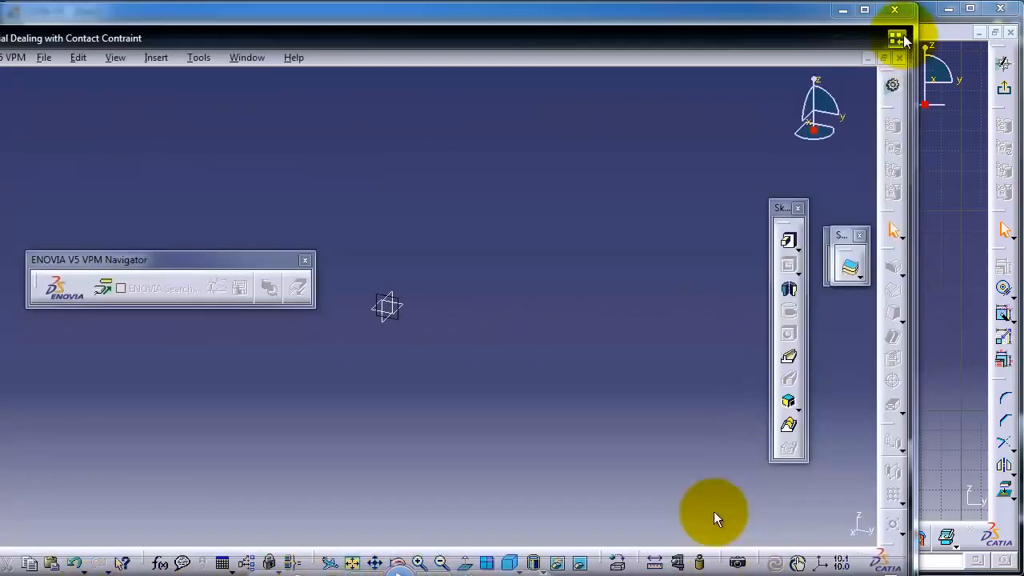
Minimize the video window covering the sketch.
click(843, 10)
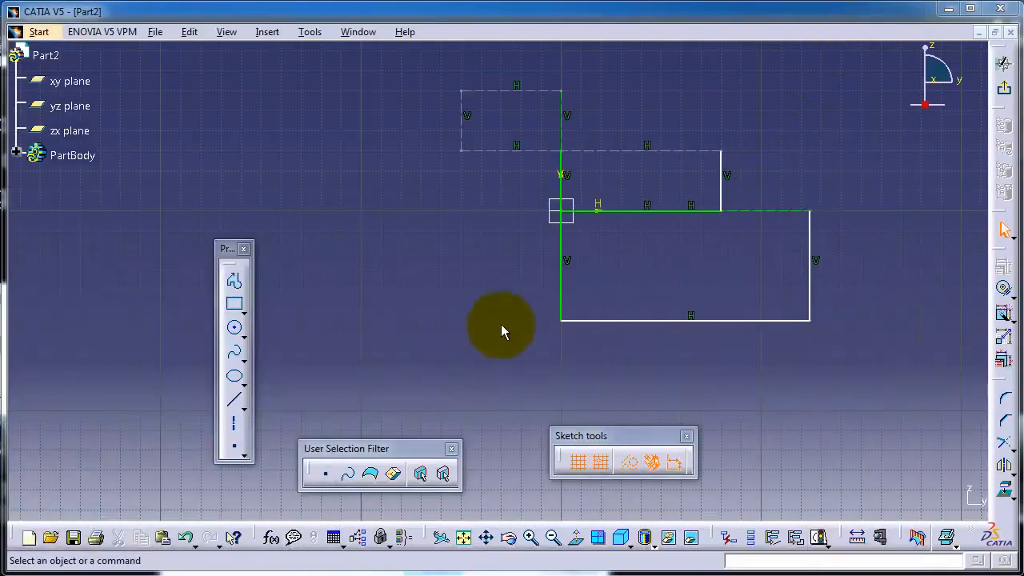
middle_drag(492, 280, 316, 299)
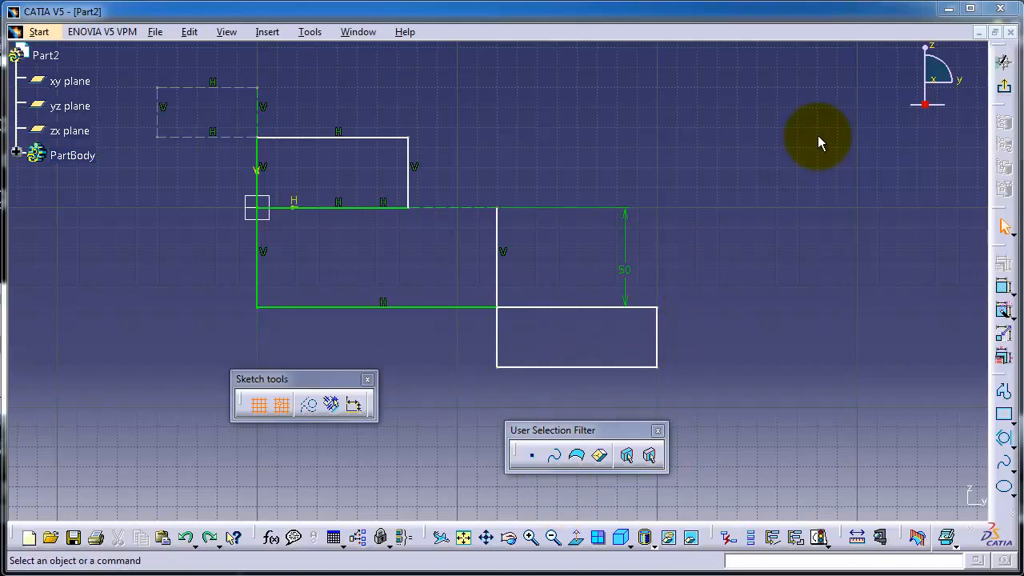
Review the circle and arc creation variants available for the sketch.
click(1011, 424)
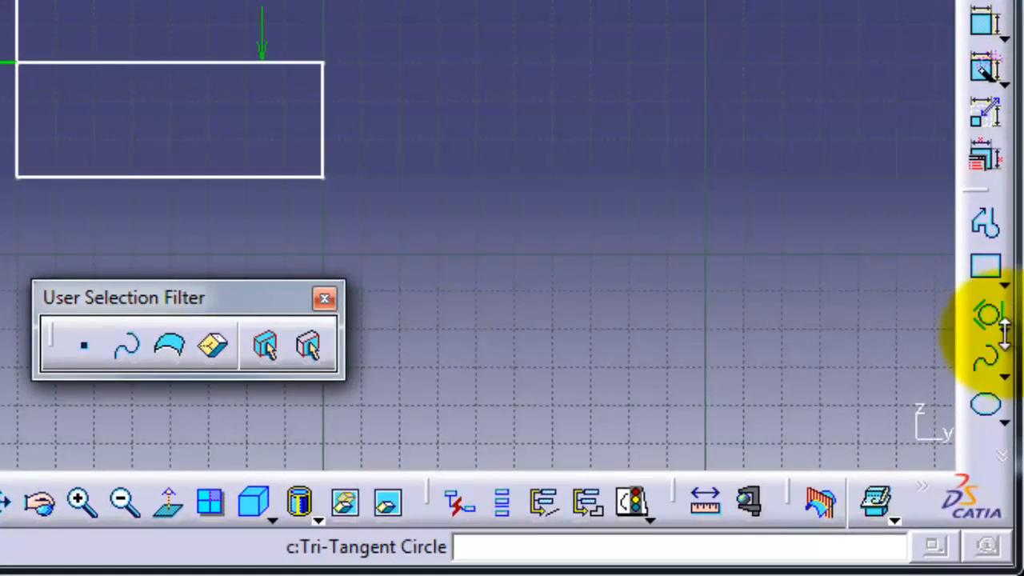
click(1004, 330)
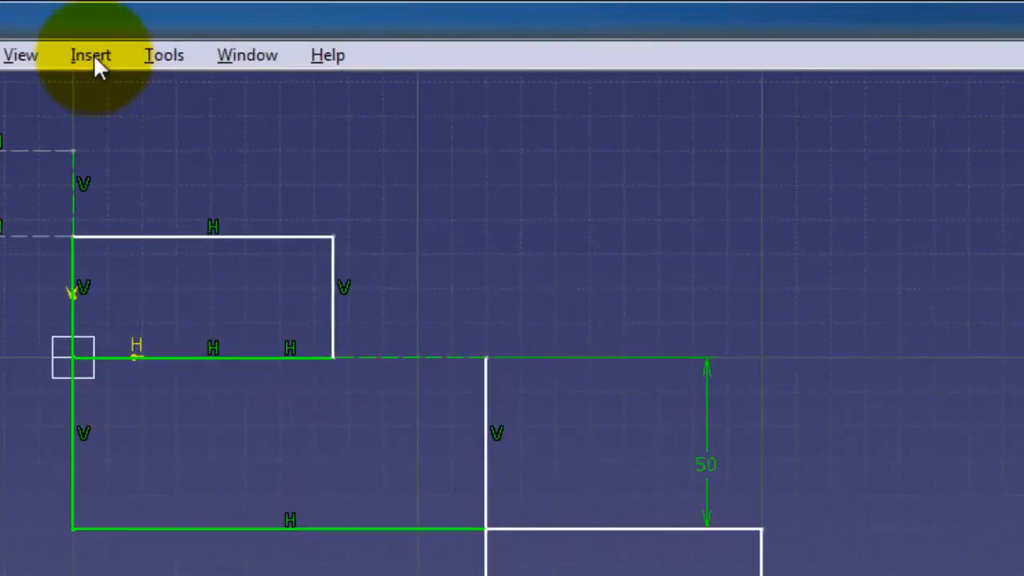
click(92, 56)
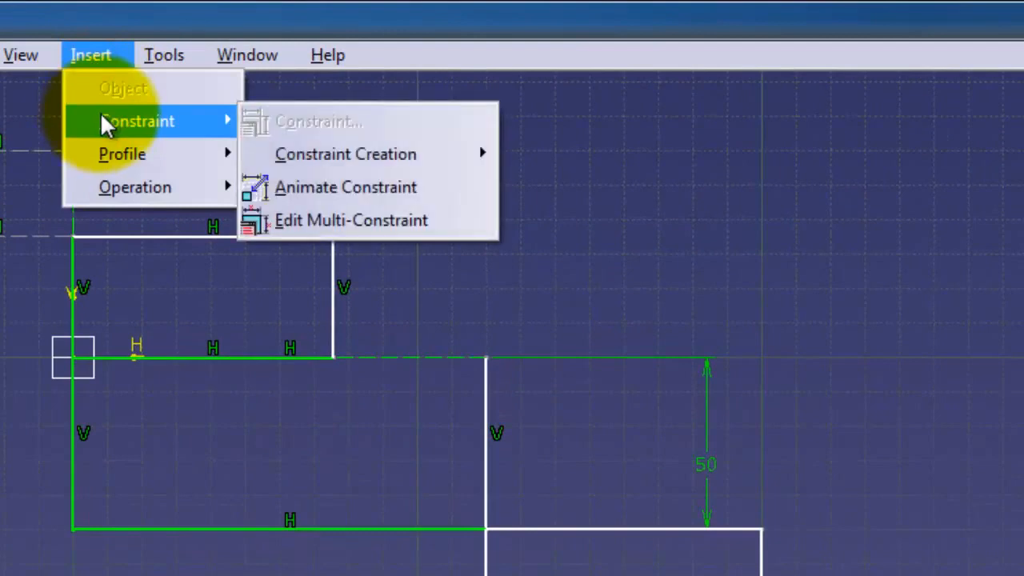
mouse_move(113, 155)
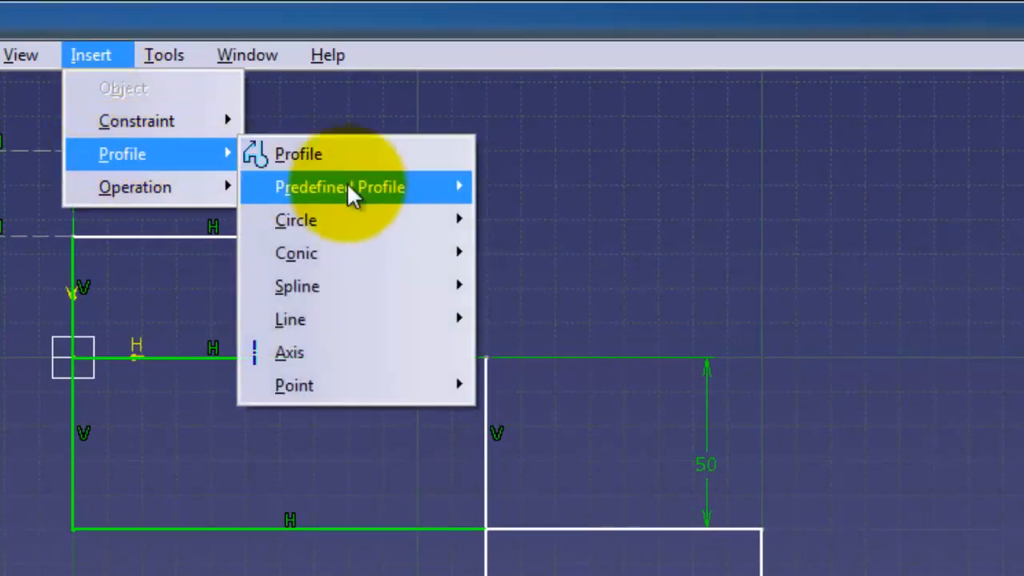
mouse_move(445, 224)
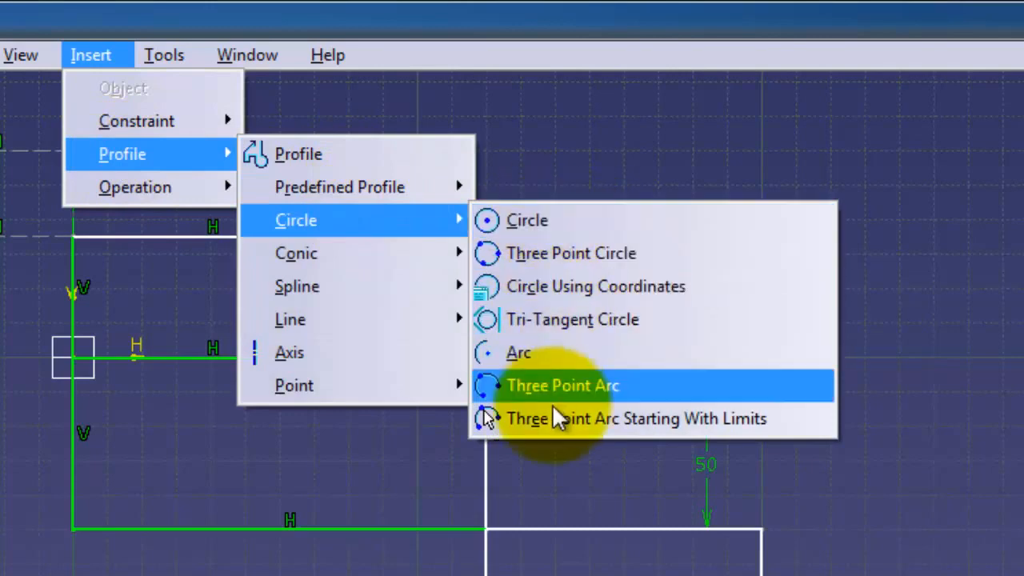
click(936, 377)
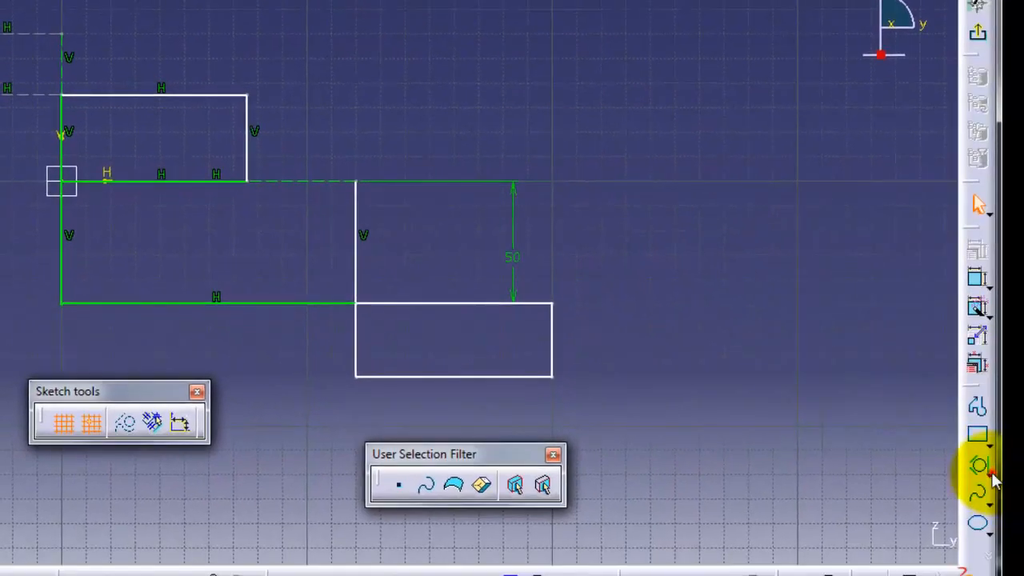
Draw a centre-point circle on the construction rectangle's upper-left corner at H -50 mm, V 60 mm, with a radius of about 22 mm.
click(984, 471)
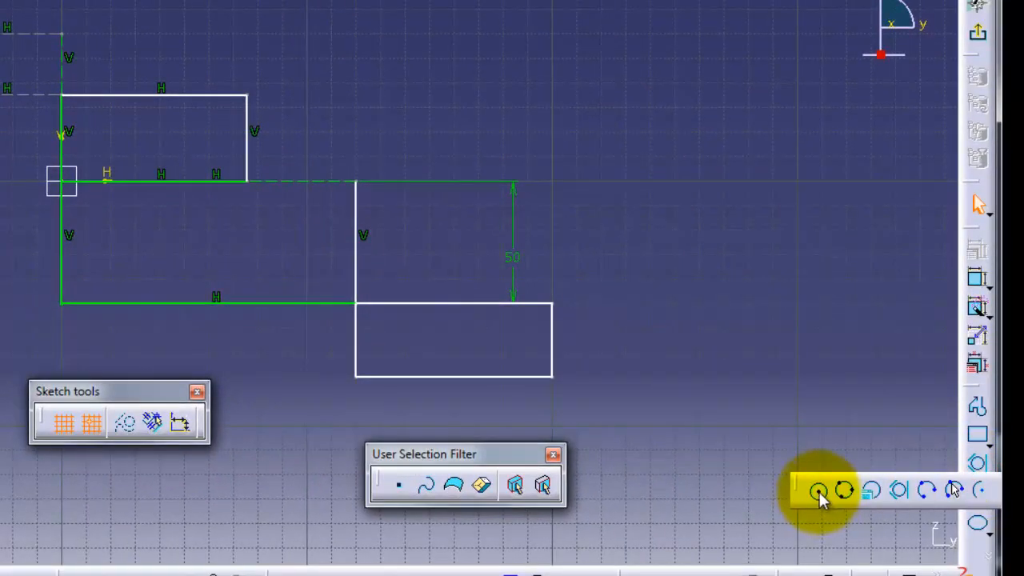
click(817, 492)
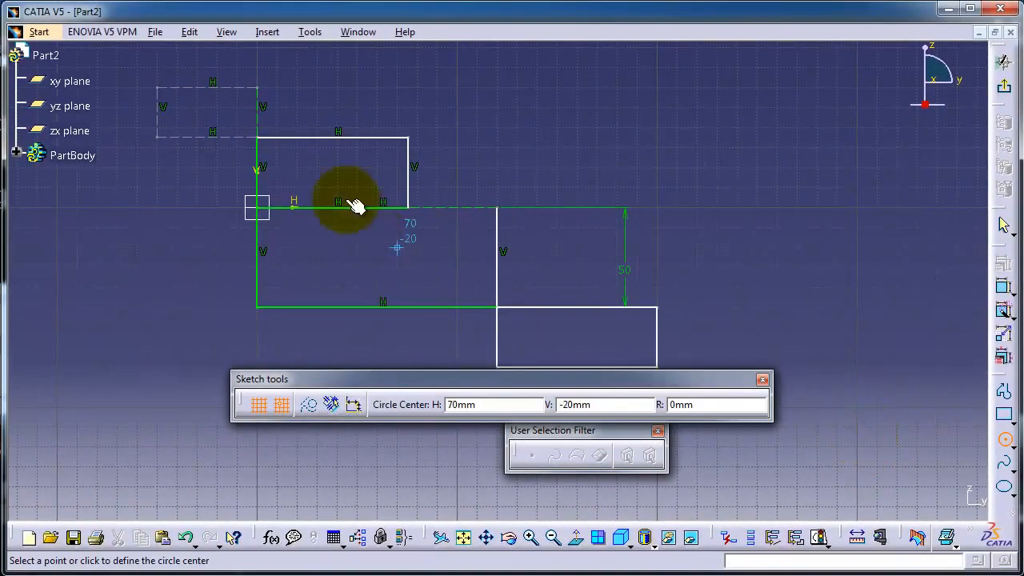
click(159, 83)
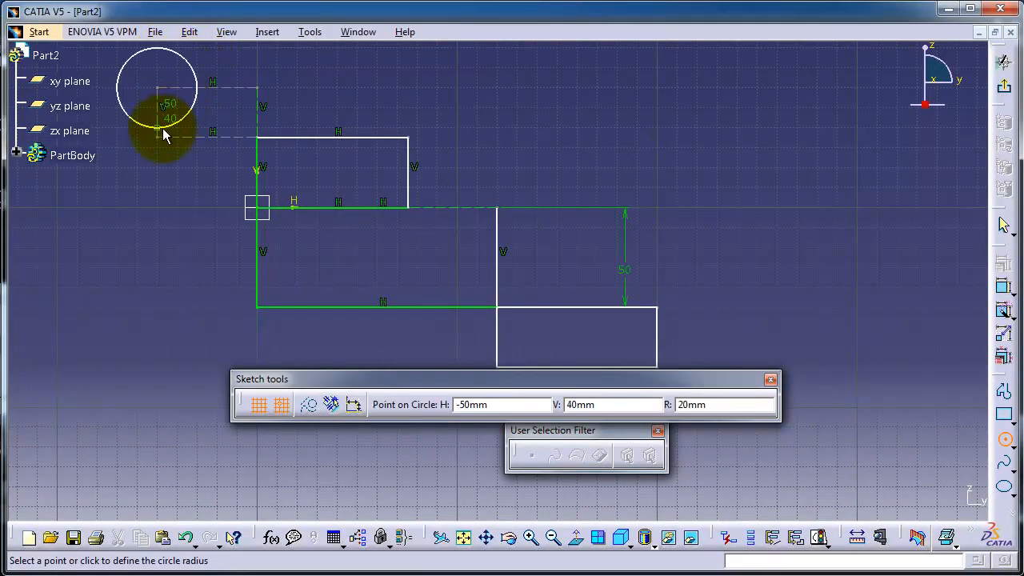
click(179, 50)
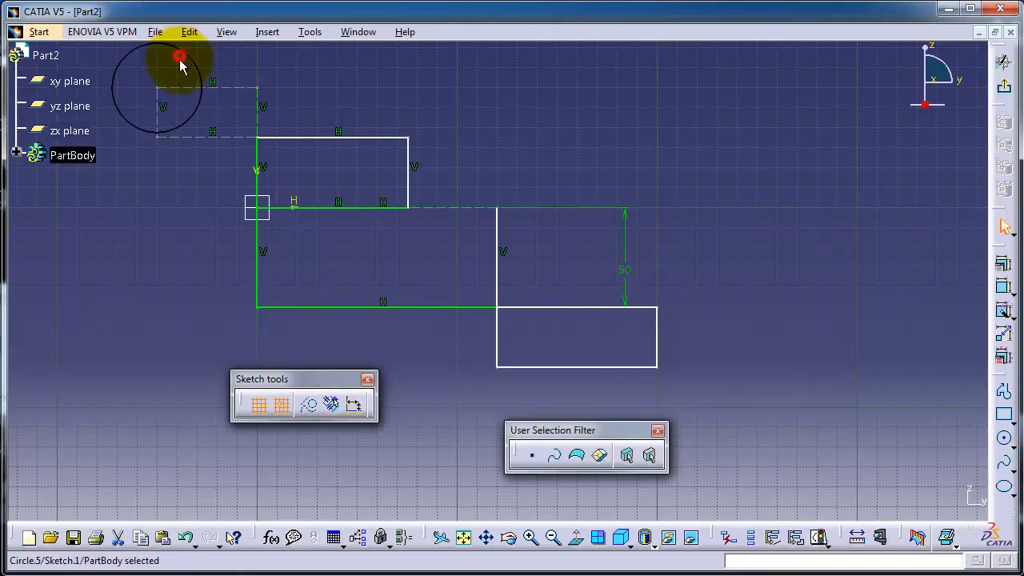
click(119, 351)
Draw a second centre-point circle at about H 230 mm, V 30 mm with a radius of about 32 mm.
click(1004, 437)
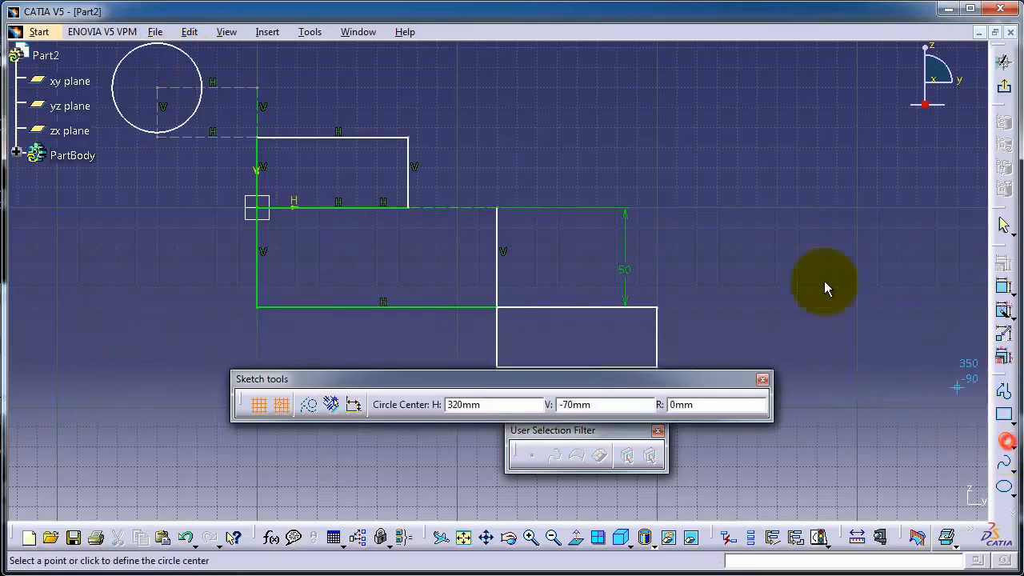
click(720, 157)
click(655, 131)
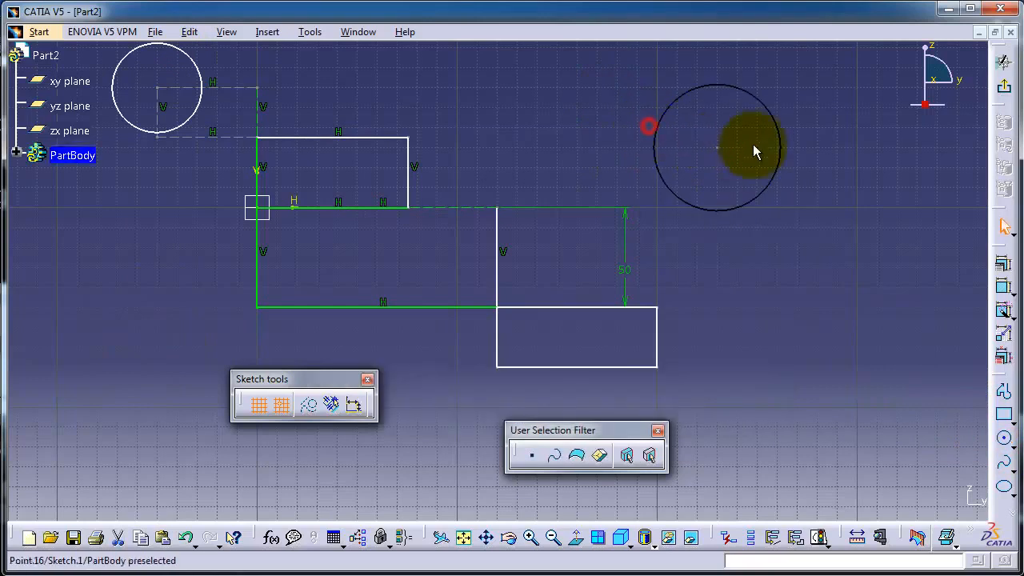
Draw a Three Point Circle through H 0, V -50 mm, H 120 mm, V -50 mm and the lowest rectangle's lower-left corner, keeping Sketch tools clear of it.
mouse_move(472, 105)
middle_down()
mouse_move(601, 114)
mouse_move(571, 106)
middle_up()
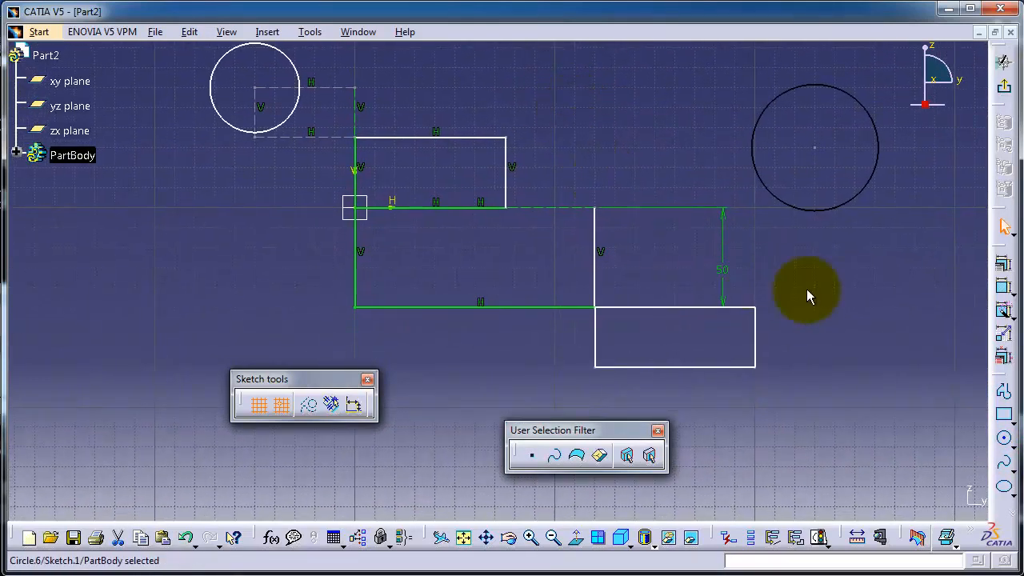
click(1011, 446)
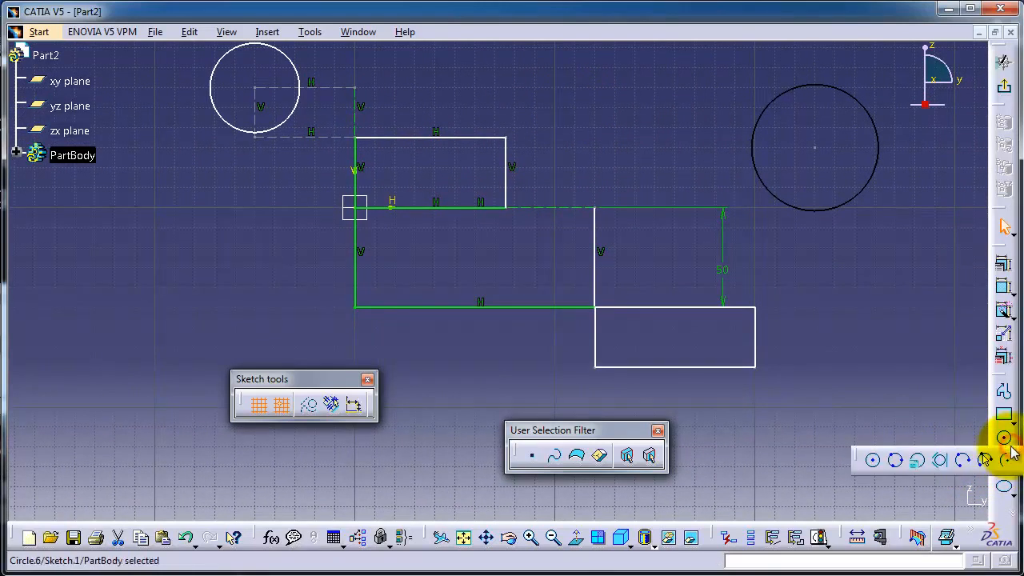
click(892, 461)
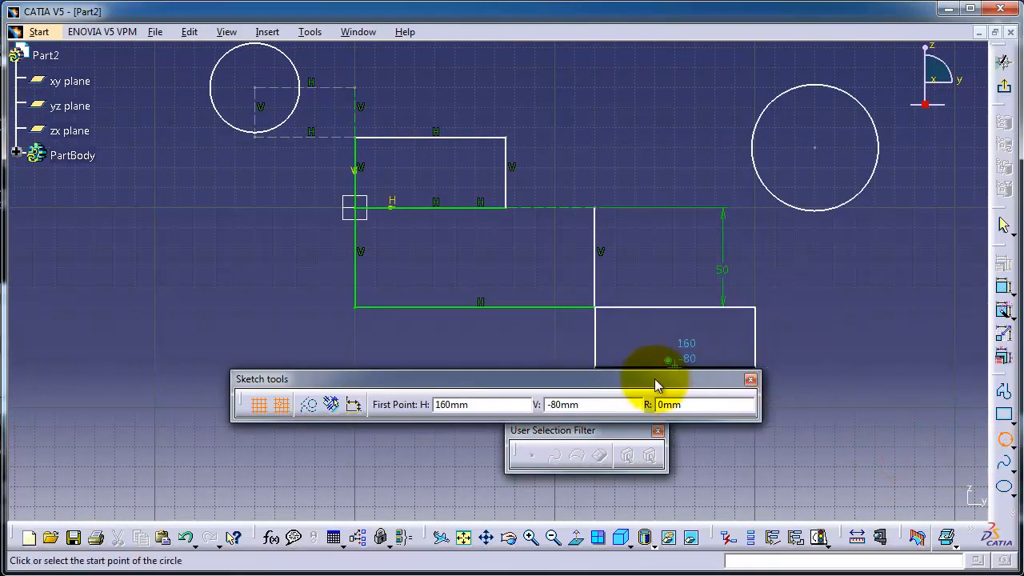
mouse_move(654, 378)
mouse_down()
mouse_move(528, 444)
mouse_move(407, 469)
mouse_move(417, 464)
mouse_up()
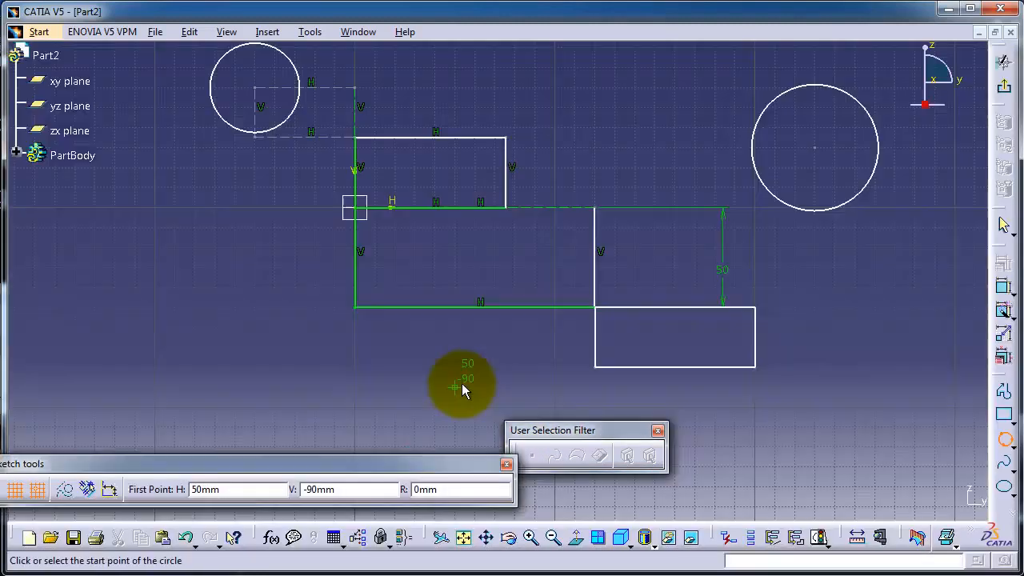
click(356, 308)
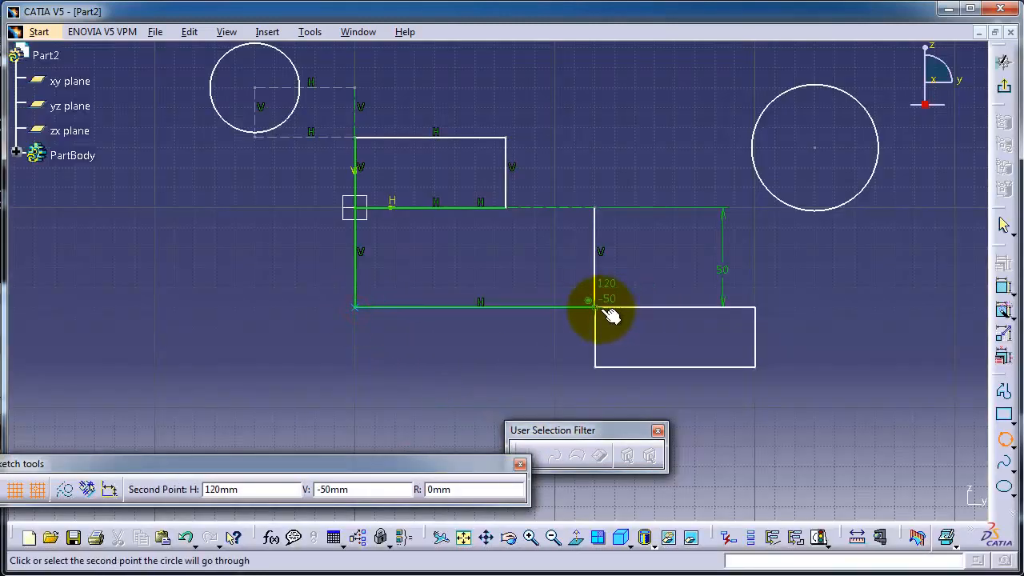
click(596, 308)
click(596, 366)
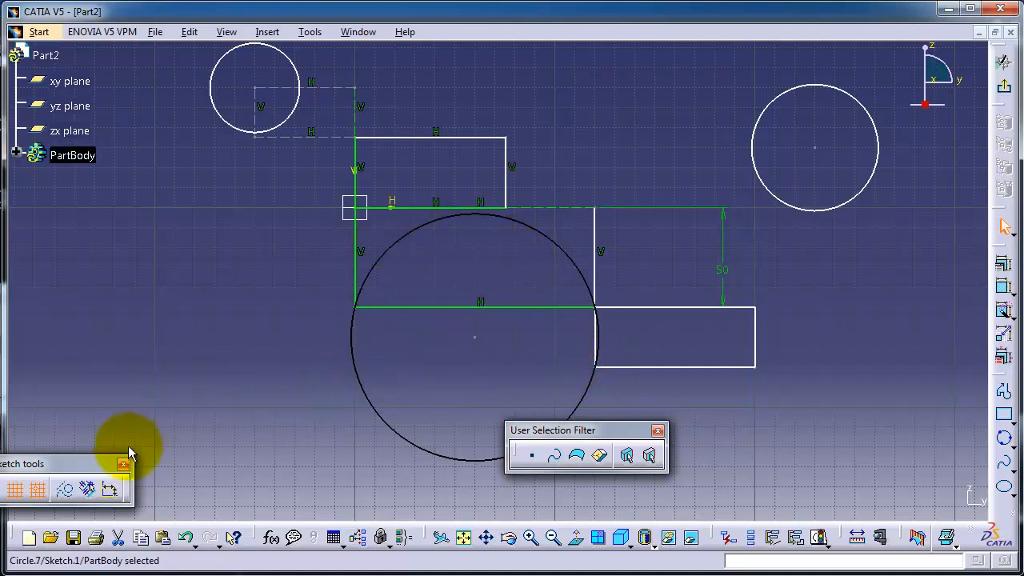
drag(129, 449, 198, 446)
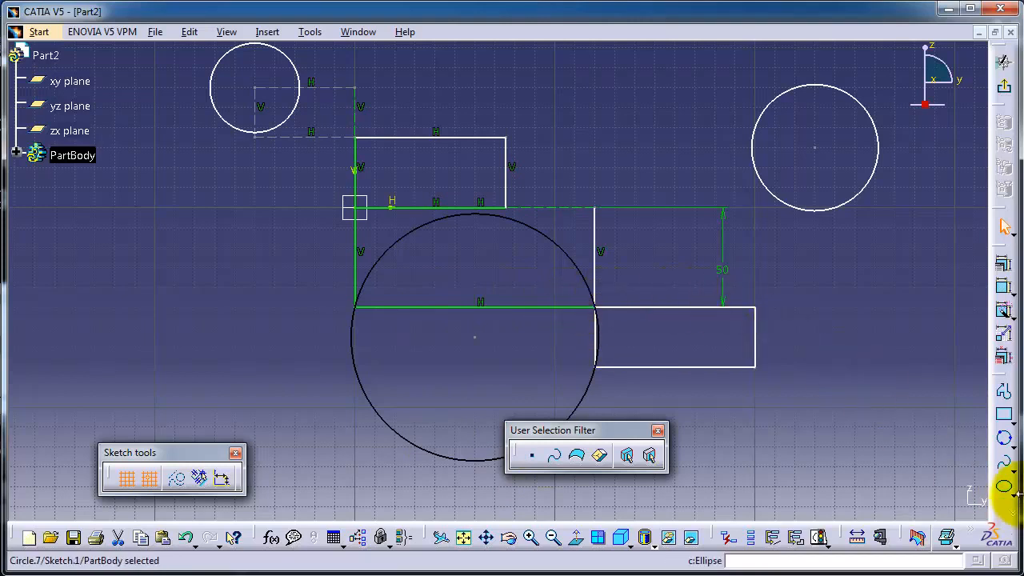
Draw a Tri-Tangent Circle inside the lowest rectangle, tangent to its upper, right and lower edges.
click(1014, 444)
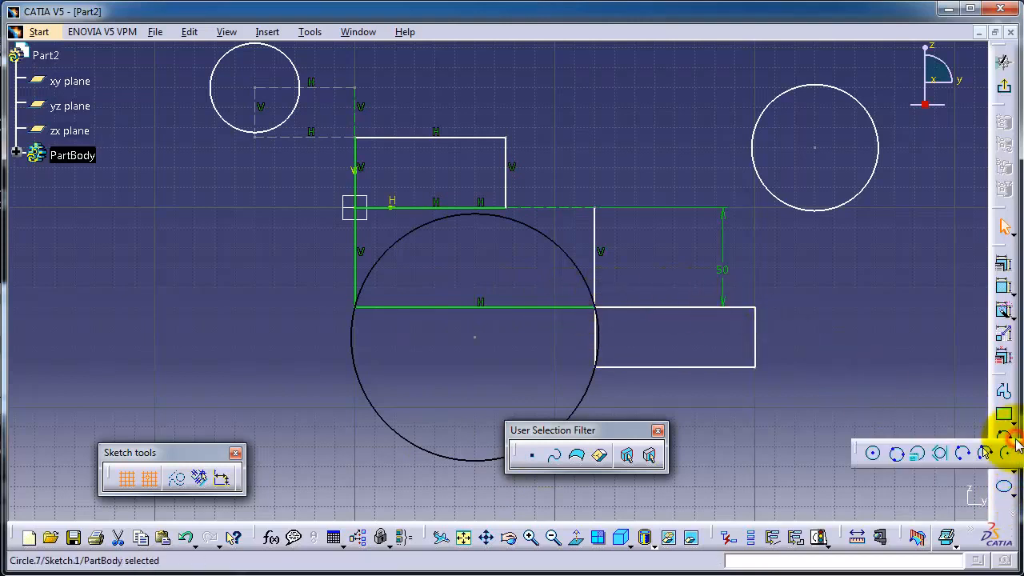
click(940, 453)
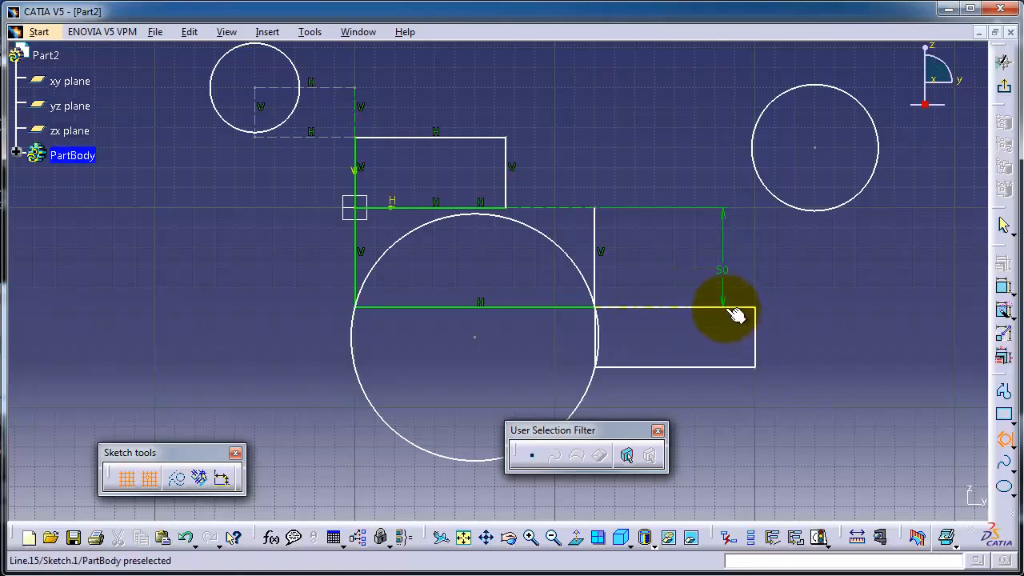
click(728, 309)
click(757, 339)
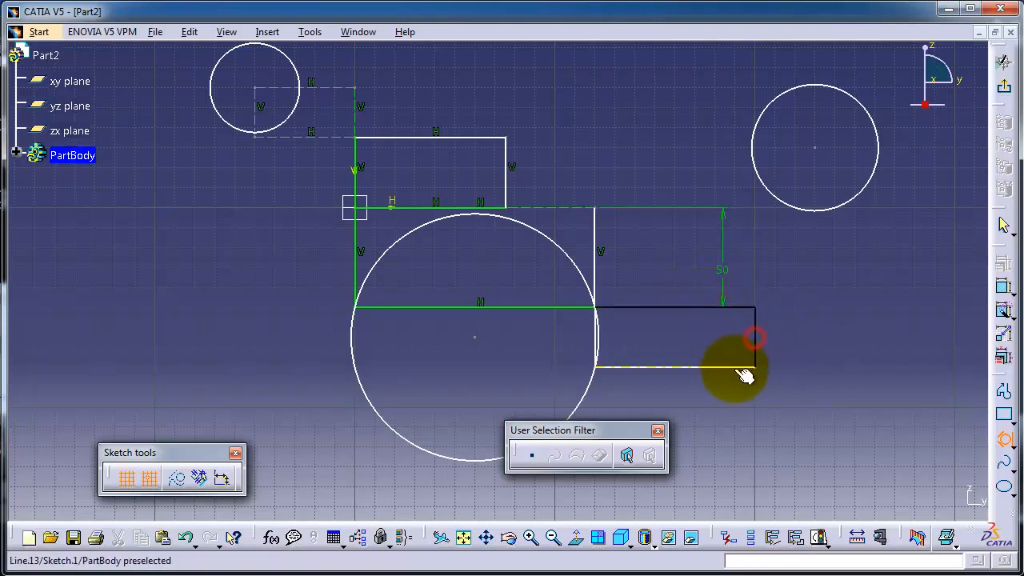
click(736, 367)
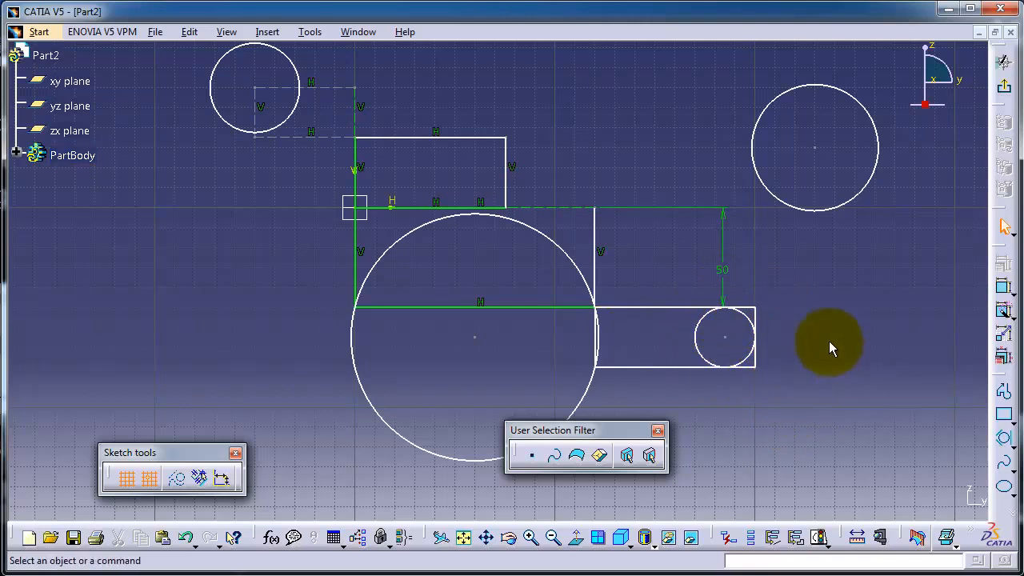
Draw a Three Point Arc from the sketch origin through the green rectangle's lower-left corner, ending just inside that rectangle's left edge.
mouse_move(829, 341)
middle_down()
mouse_move(627, 334)
mouse_move(665, 341)
mouse_move(646, 349)
middle_up()
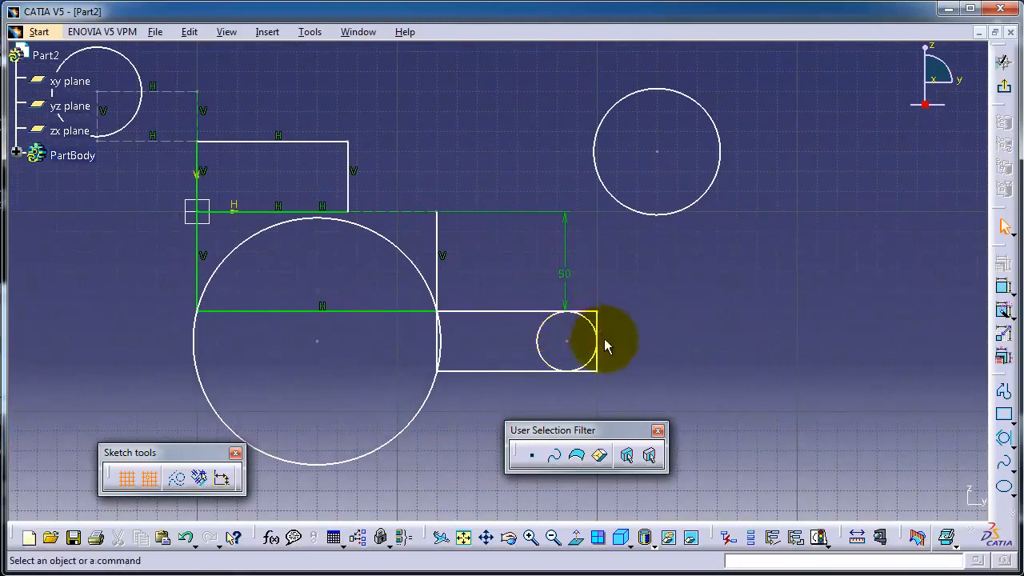
click(1013, 448)
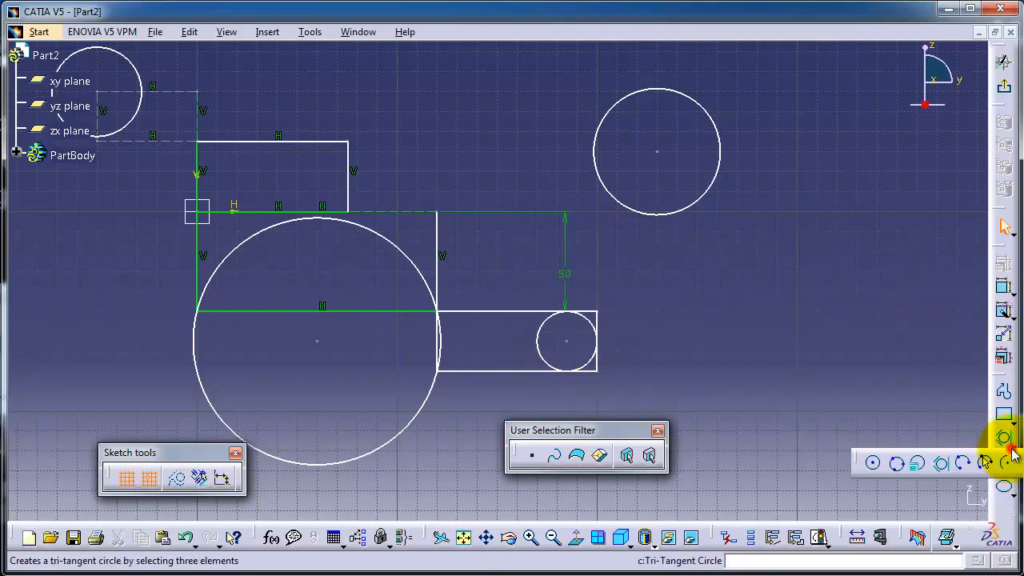
click(965, 467)
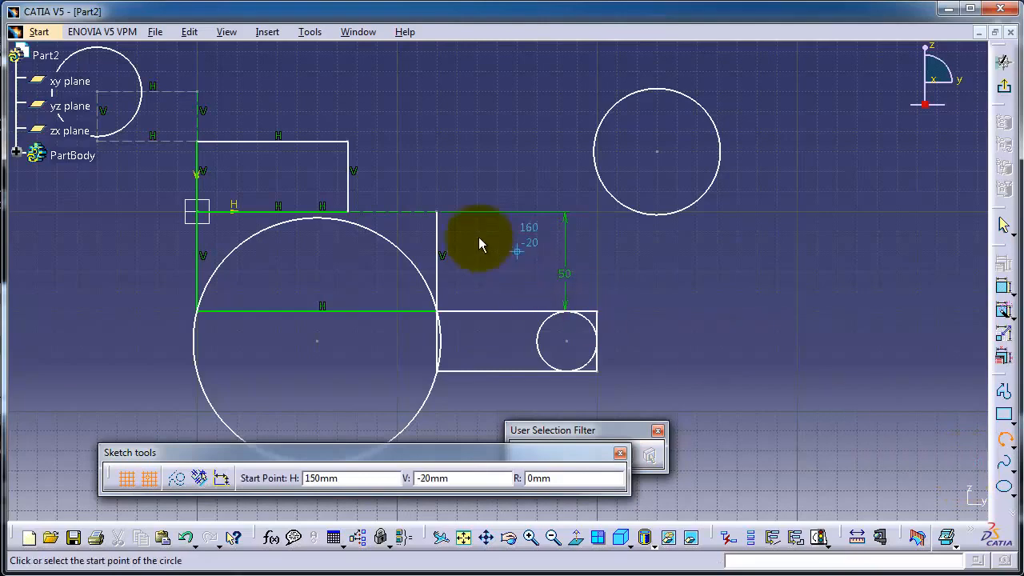
middle_drag(393, 136, 602, 135)
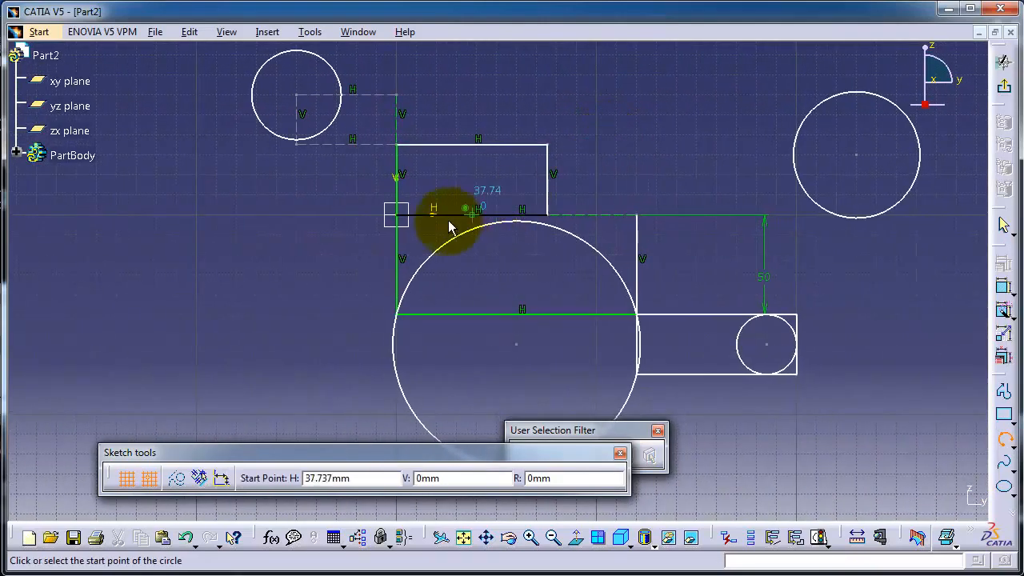
click(397, 216)
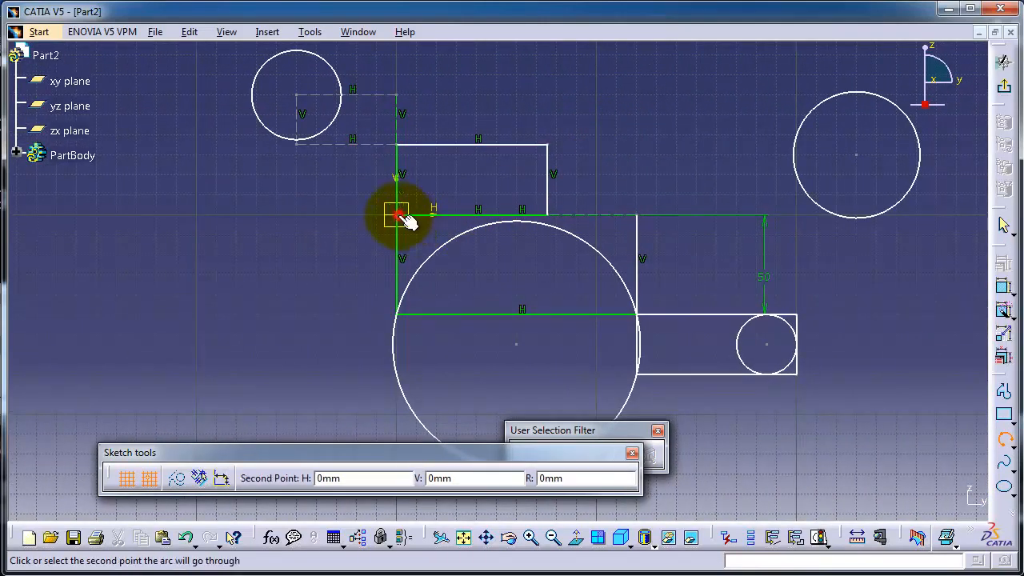
click(396, 312)
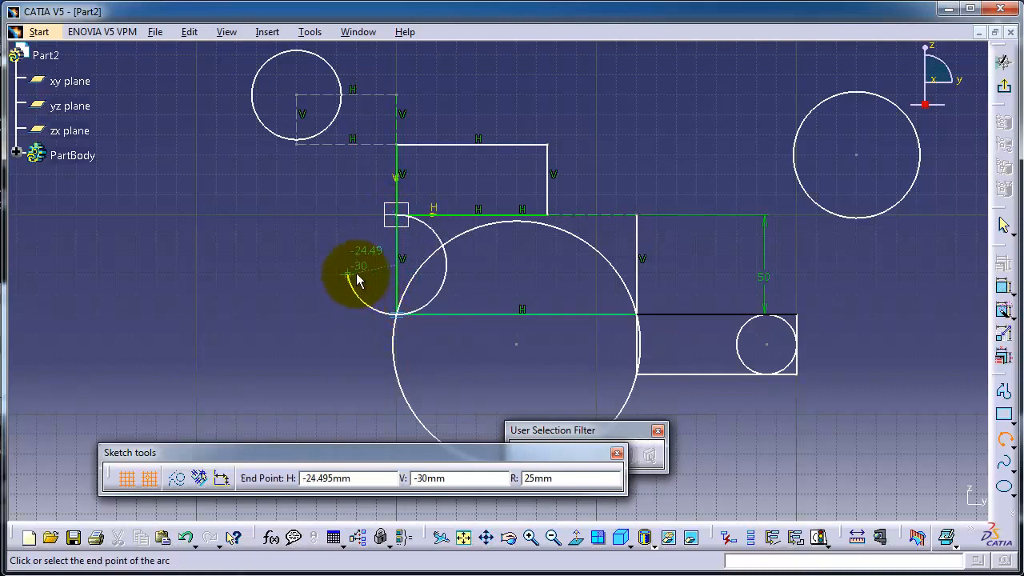
click(407, 263)
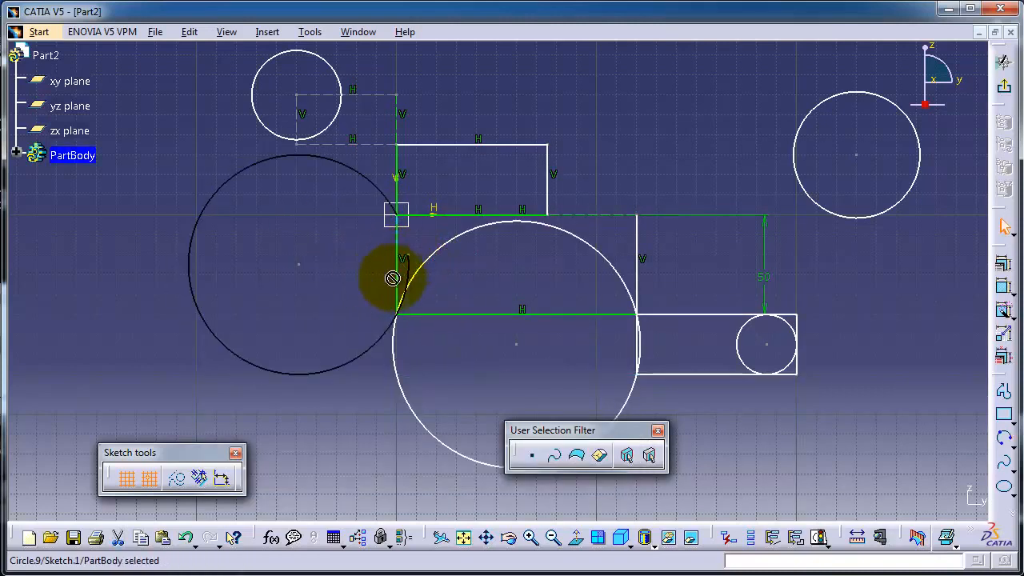
click(351, 295)
Draw a Three Point Arc Starting With Limits from the upper rectangle's upper-right to lower-right corner, bulging outward with a radius of about 17.6 mm.
mouse_move(344, 255)
middle_down()
mouse_move(251, 245)
mouse_move(244, 232)
middle_up()
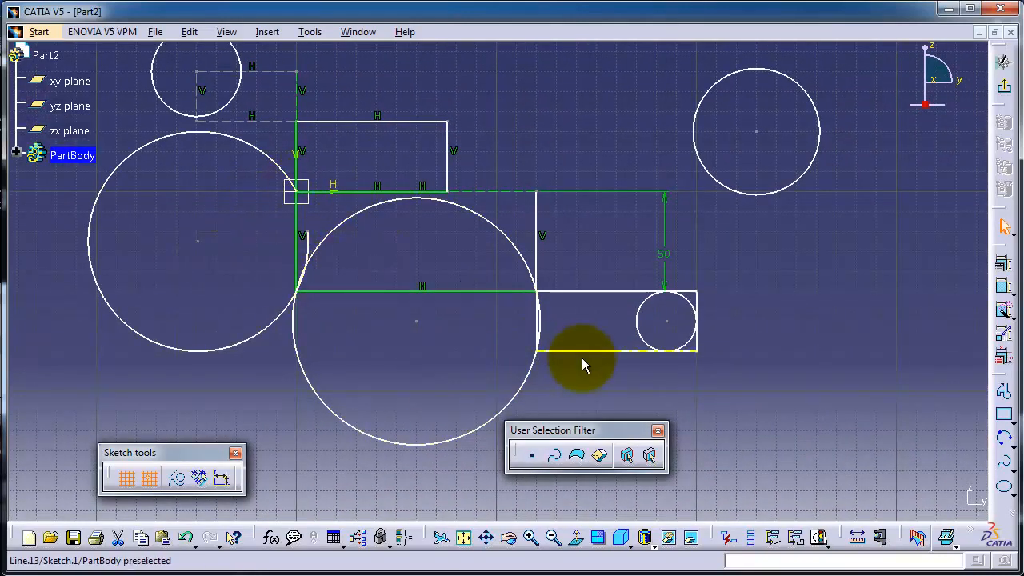
middle_drag(393, 258, 428, 269)
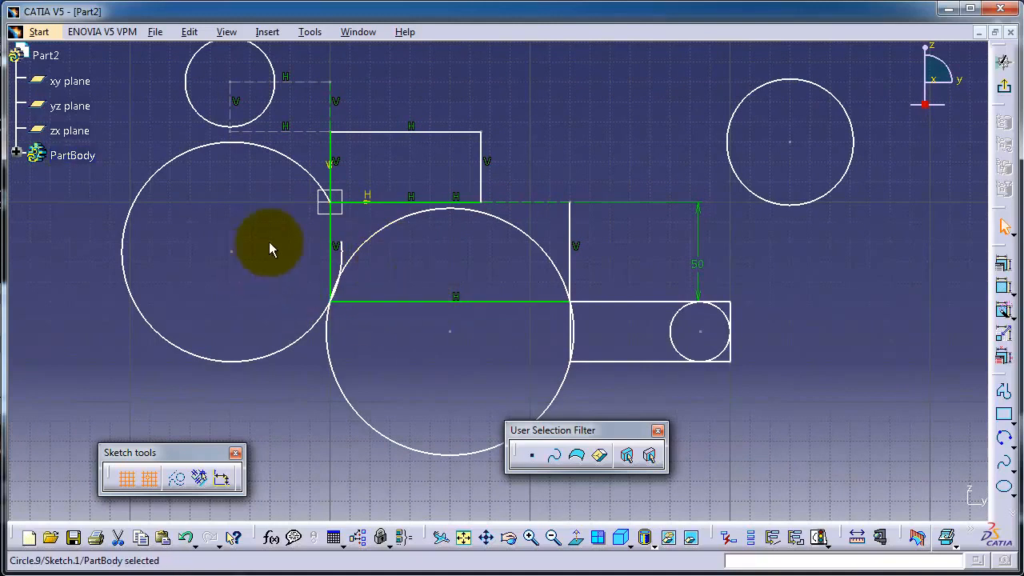
click(1005, 438)
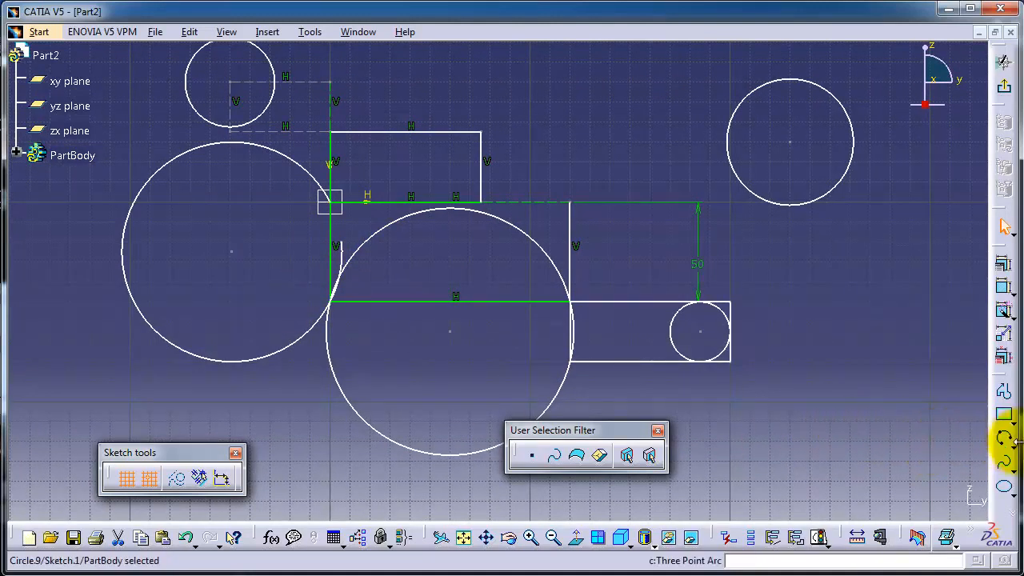
click(1010, 443)
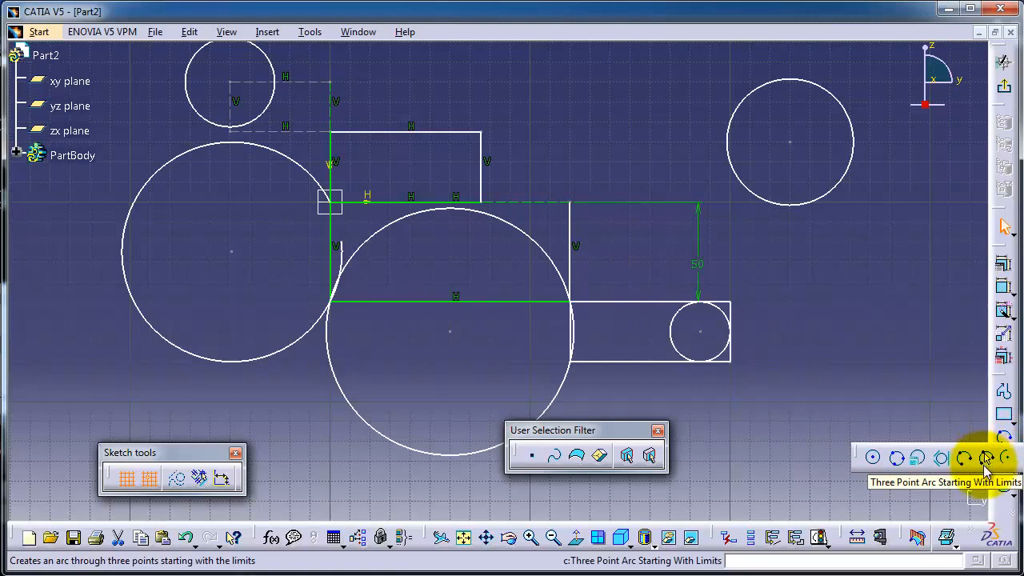
click(987, 461)
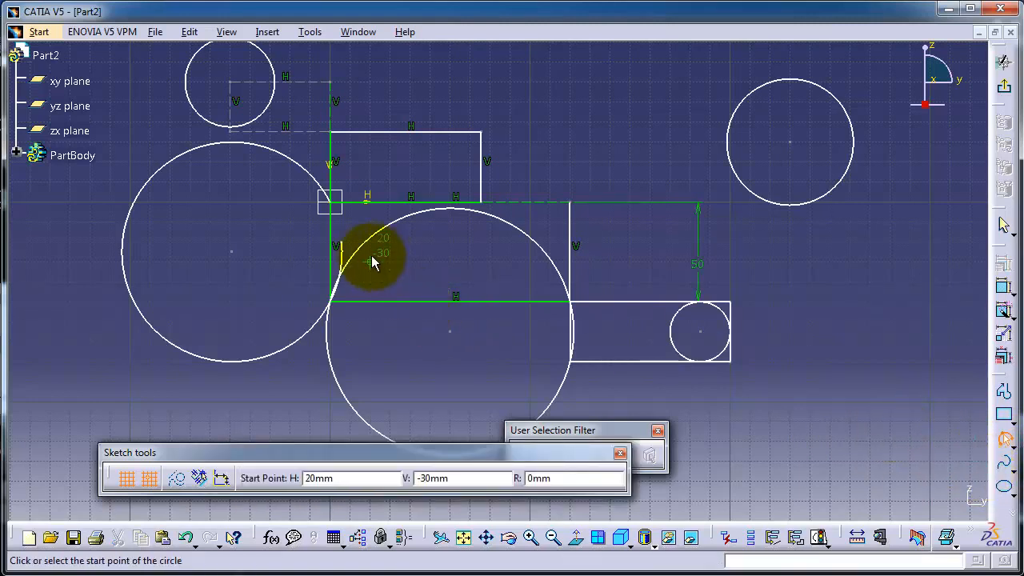
click(480, 132)
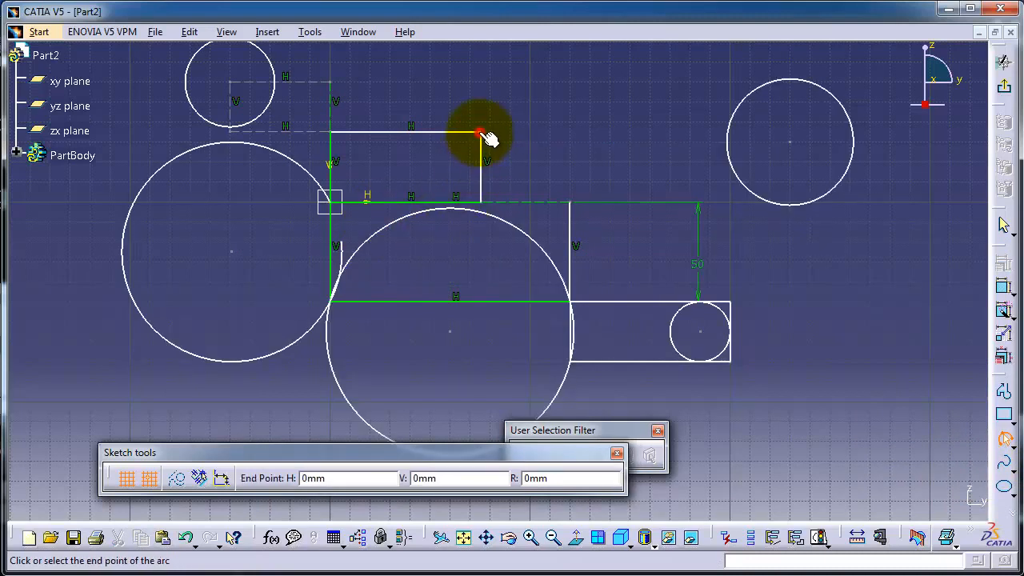
click(480, 200)
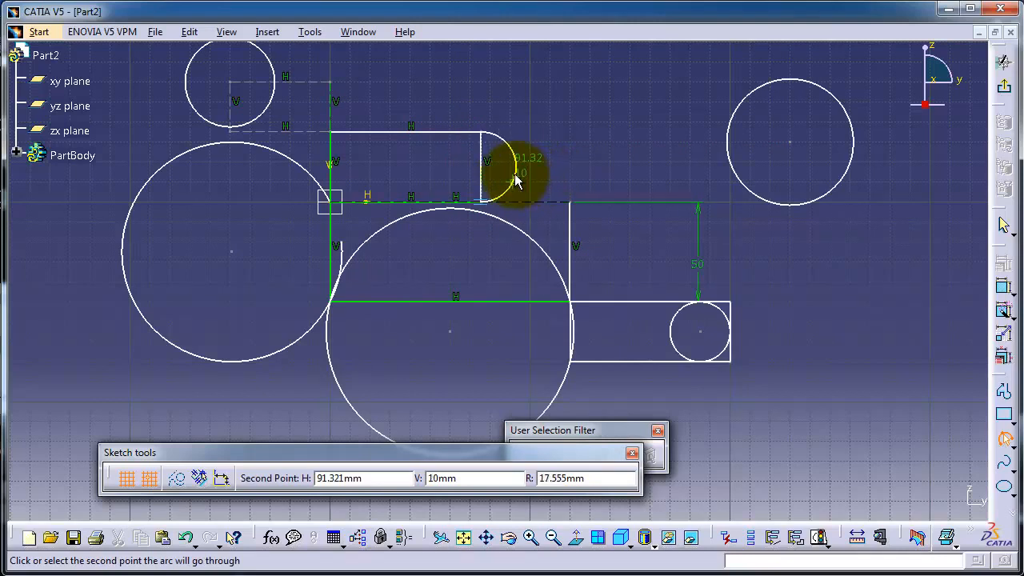
click(515, 180)
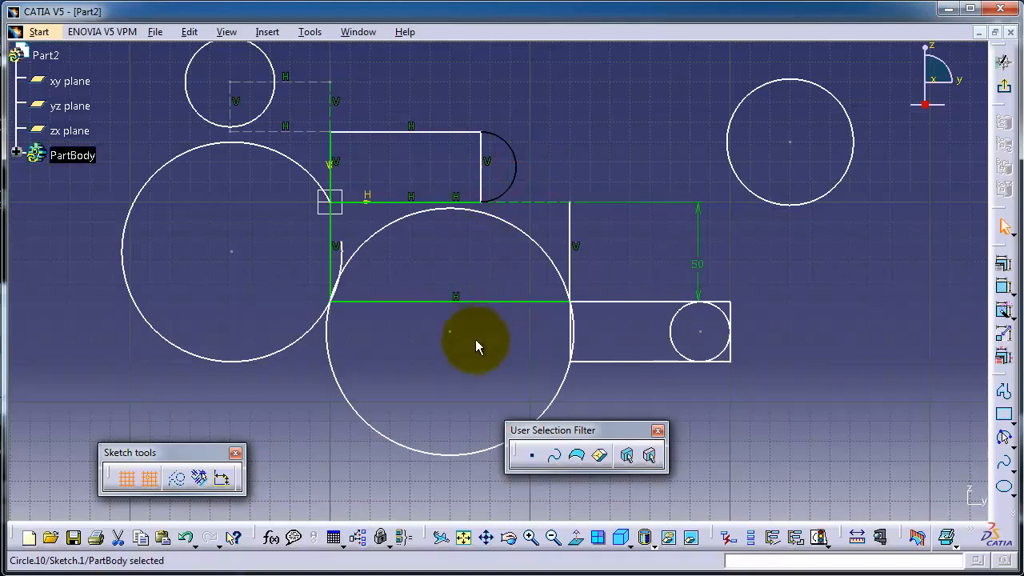
Move the User Selection Filter toolbar clear of the large three-point circle.
mouse_move(475, 342)
middle_down()
mouse_move(541, 338)
mouse_move(544, 297)
mouse_move(464, 323)
mouse_move(465, 345)
middle_up()
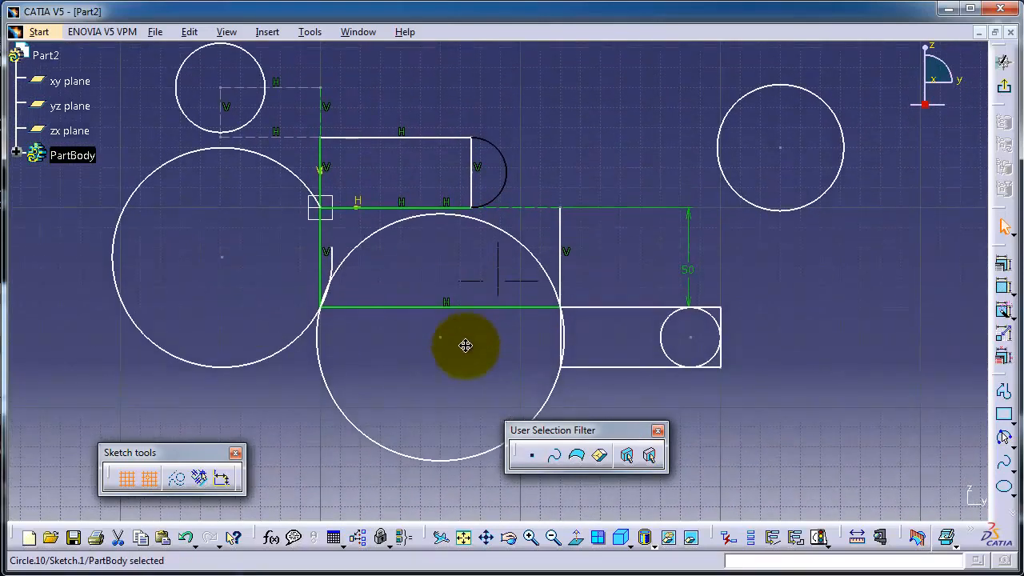
scroll(465, 346, down, 1)
click(577, 431)
drag(731, 455, 736, 455)
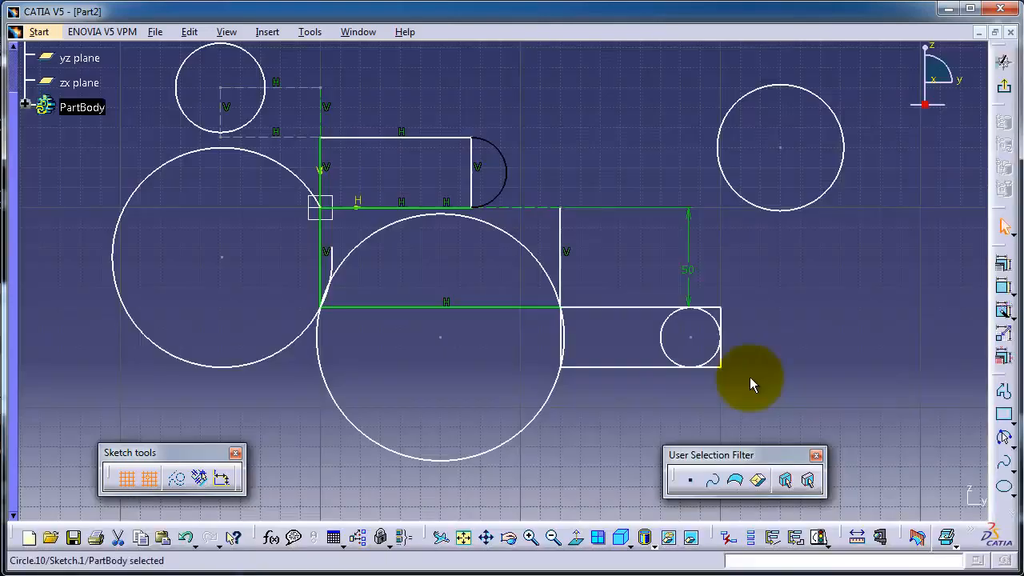